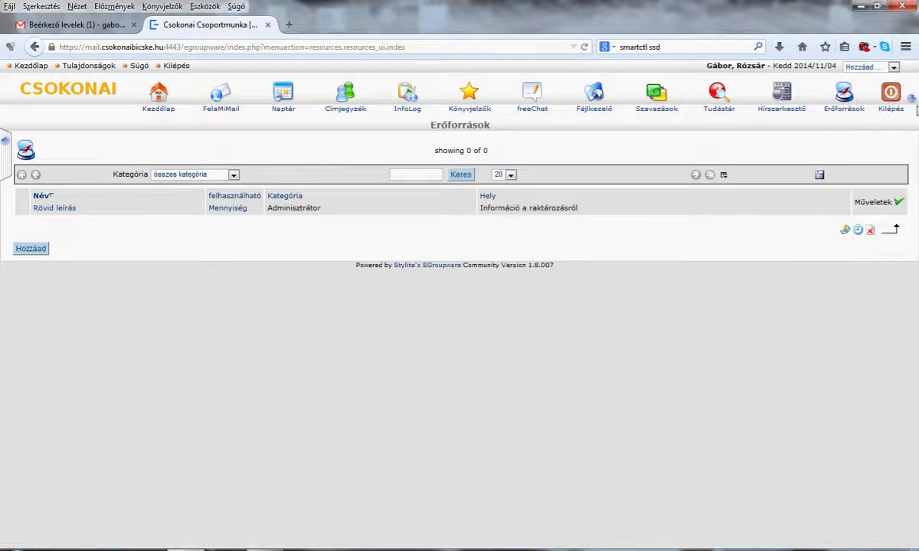
left_click(913, 99)
mouse_move(5, 145)
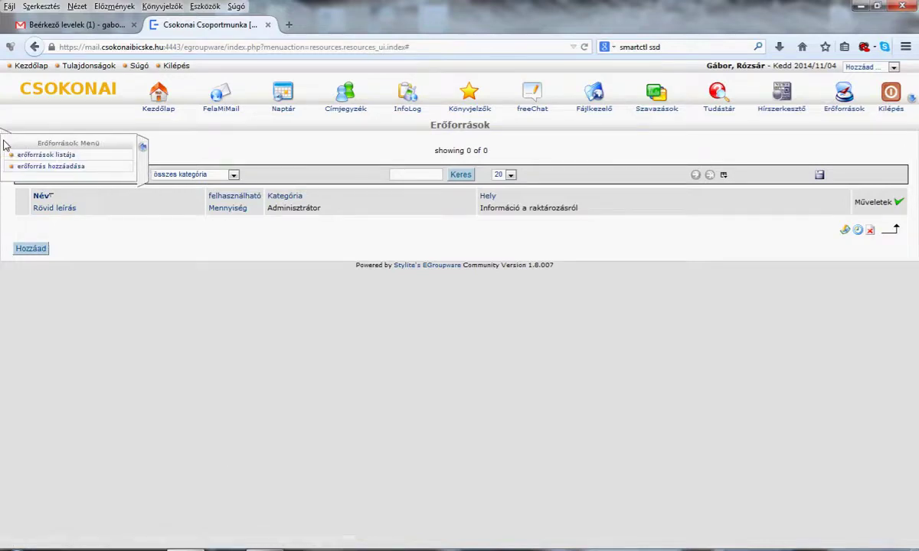
left_click(46, 156)
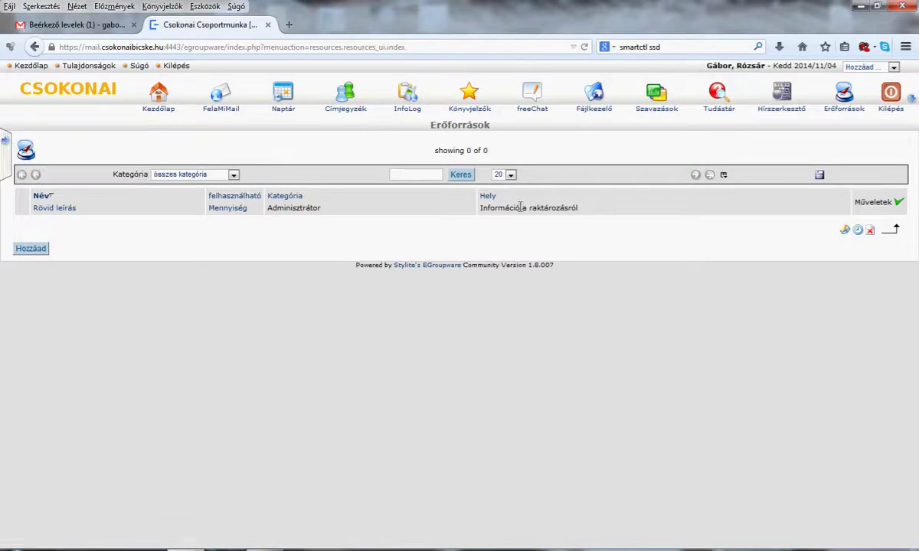
left_click(6, 141)
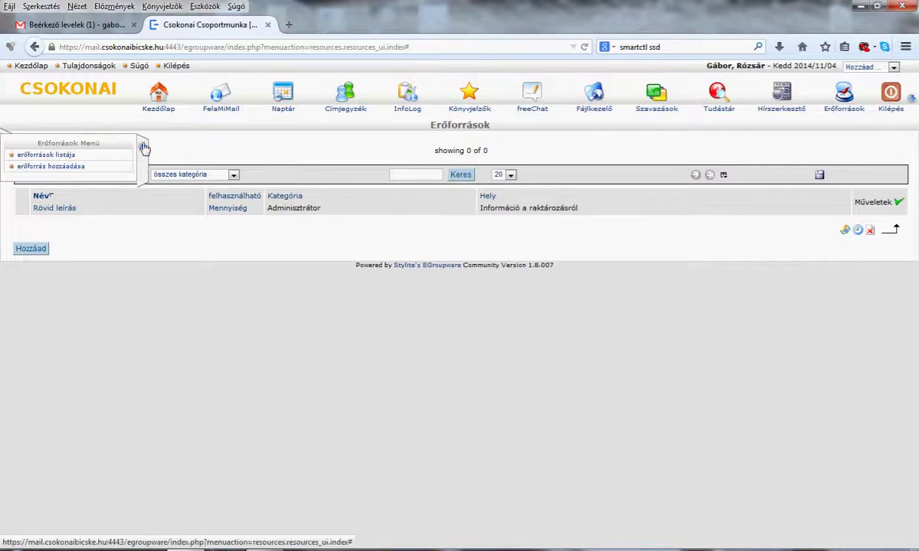
left_click(42, 255)
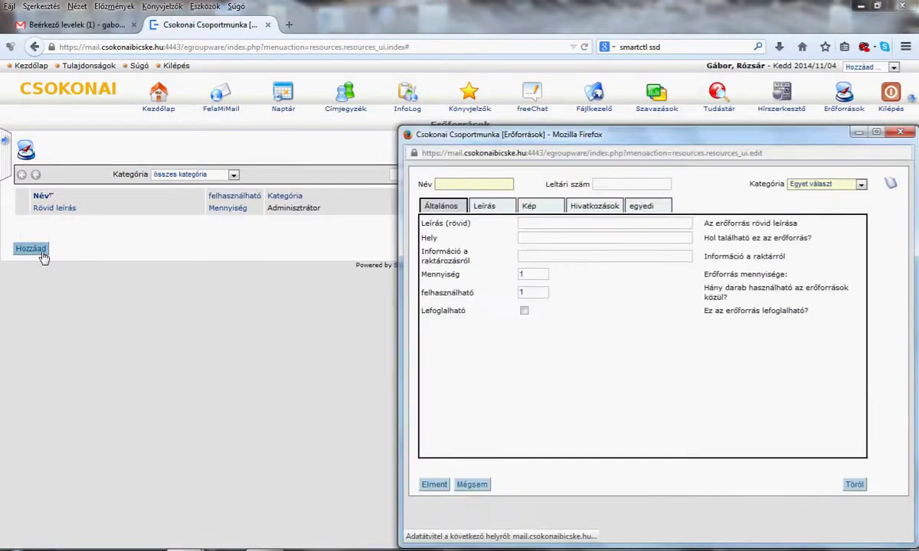
left_click(899, 131)
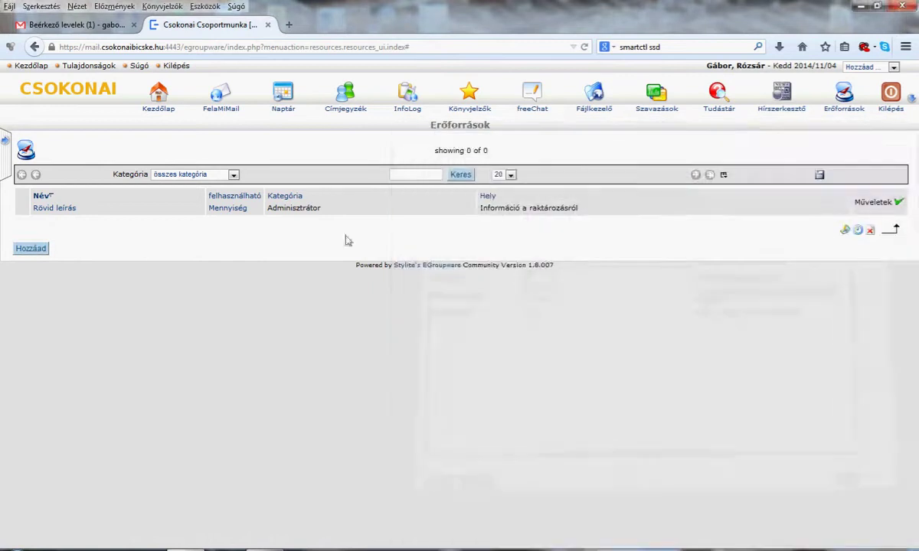
left_click(230, 173)
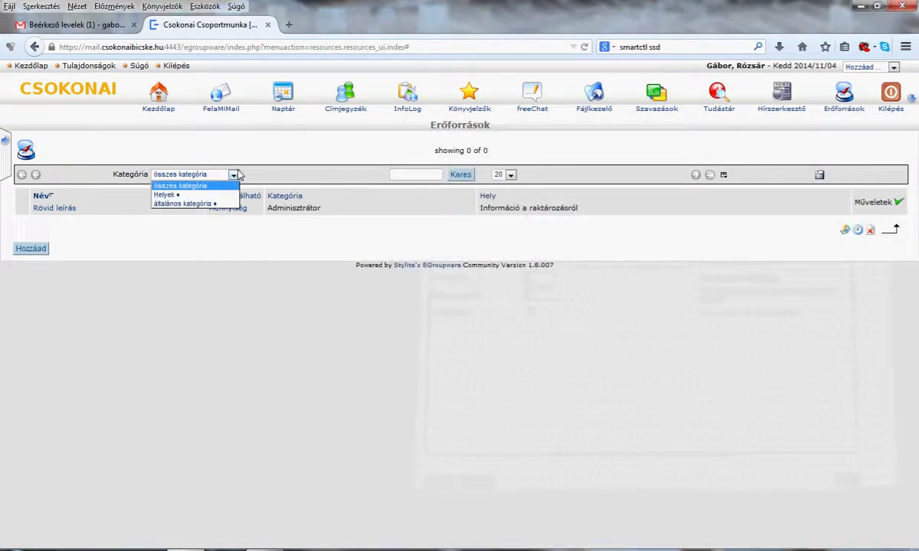
left_click(196, 186)
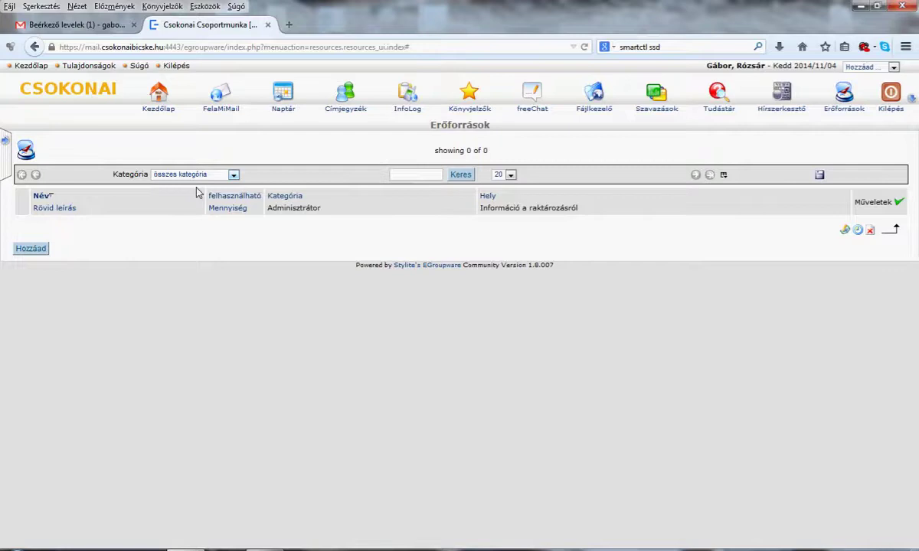
Filter the resource list to általános kategória and open the form for adding a new resource.
left_click(221, 176)
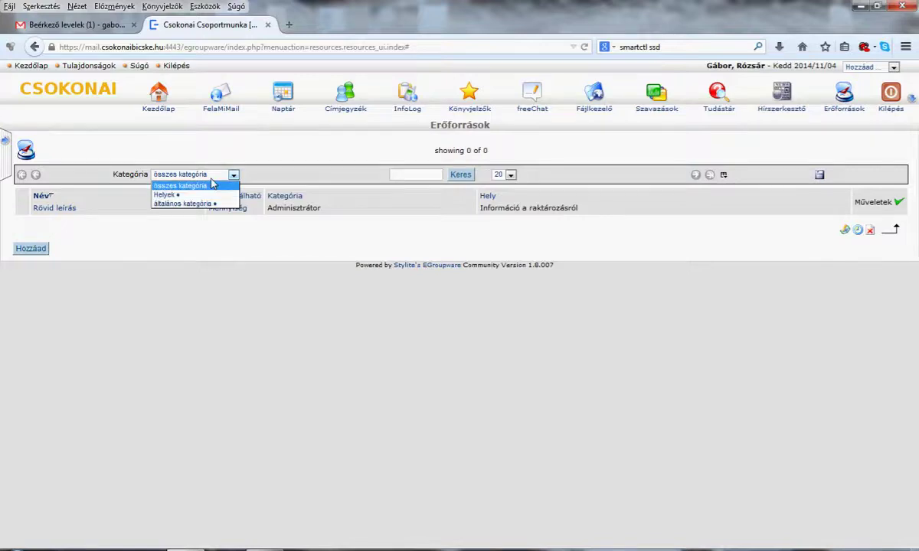
left_click(198, 204)
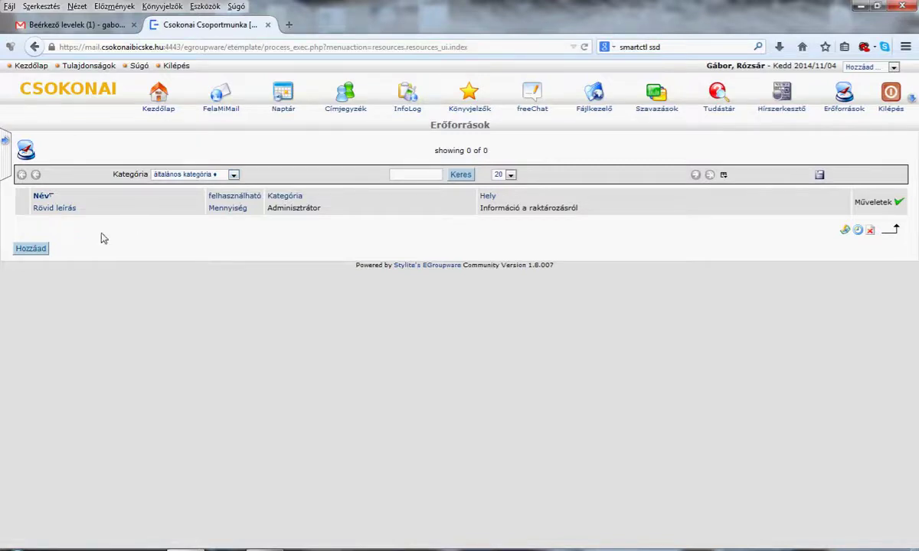
left_click(39, 252)
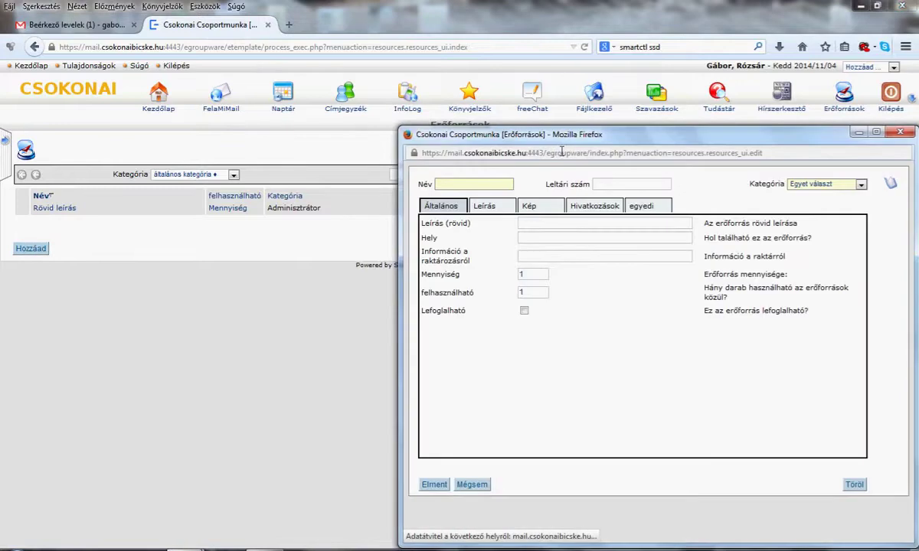
left_click_drag(660, 146, 571, 130)
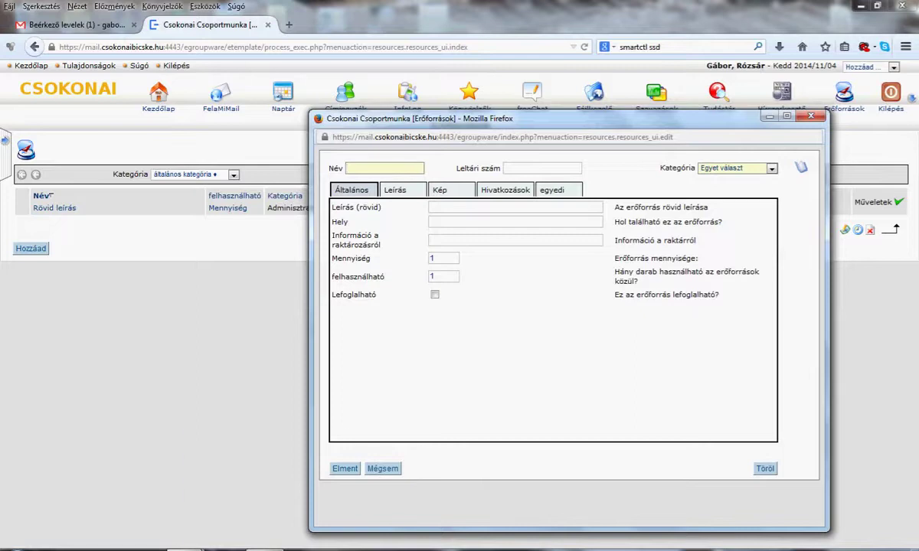
left_click(302, 513)
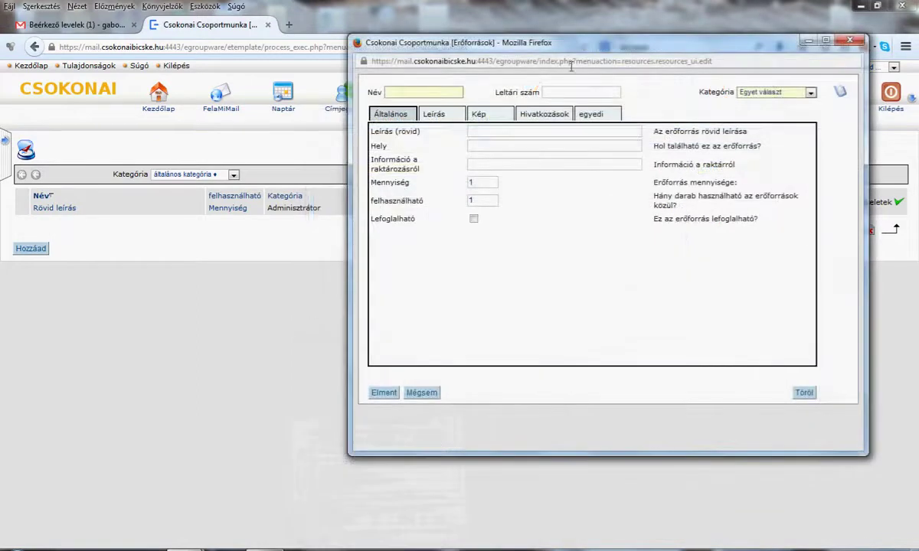
left_click_drag(578, 44, 603, 64)
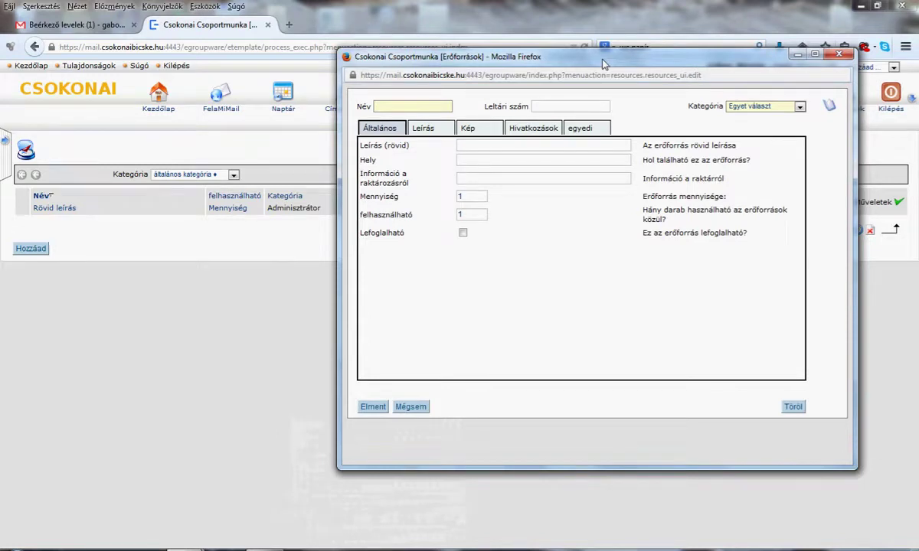
left_click_drag(581, 66, 579, 72)
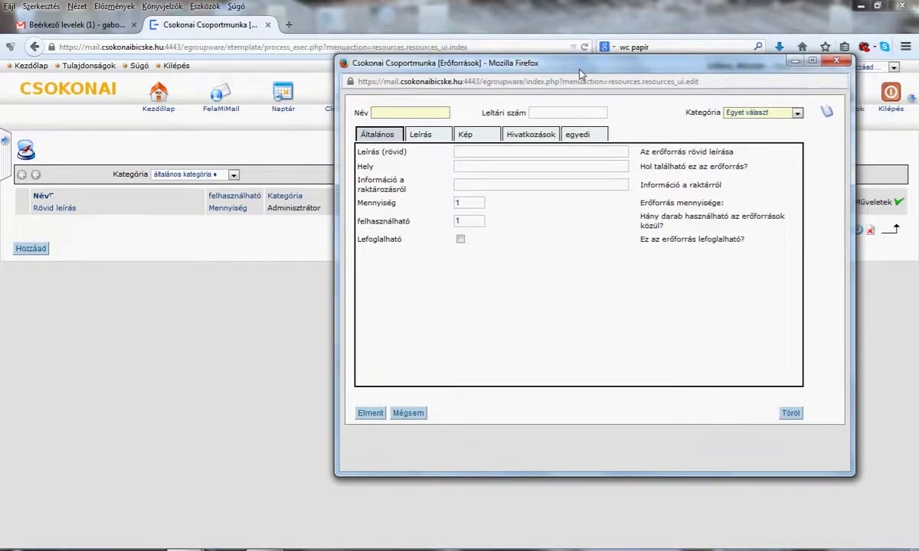
Name the resource "wc papír", with inventory number 0001 and the short description "két rétegű".
left_click(430, 112)
type("wc papír")
left_click(594, 116)
type("0001")
type("két")
type(" rétegű")
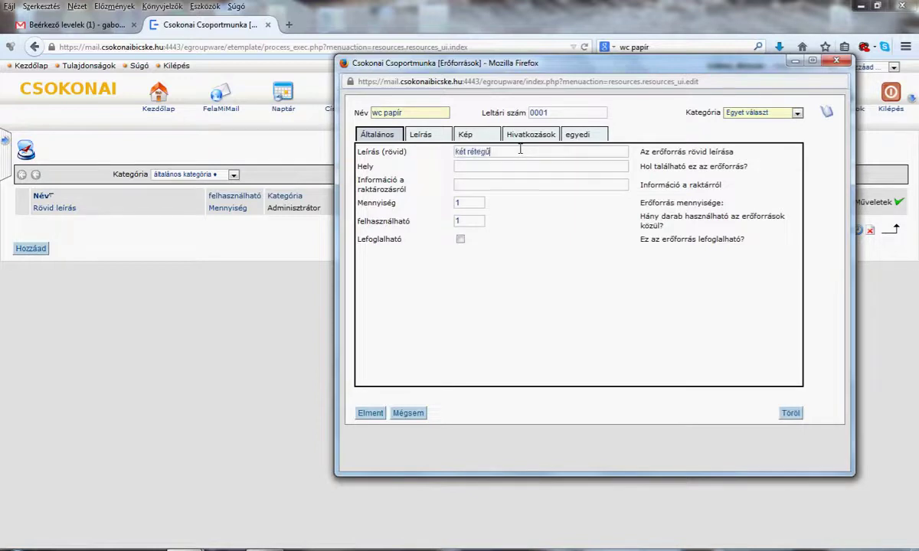
Enter "tanári mosdó" as the resource's location and "igazgatói iroda mellett" as its storage information.
left_click(486, 168)
type("tanári mosdó")
left_click(469, 185)
type("igazgatói")
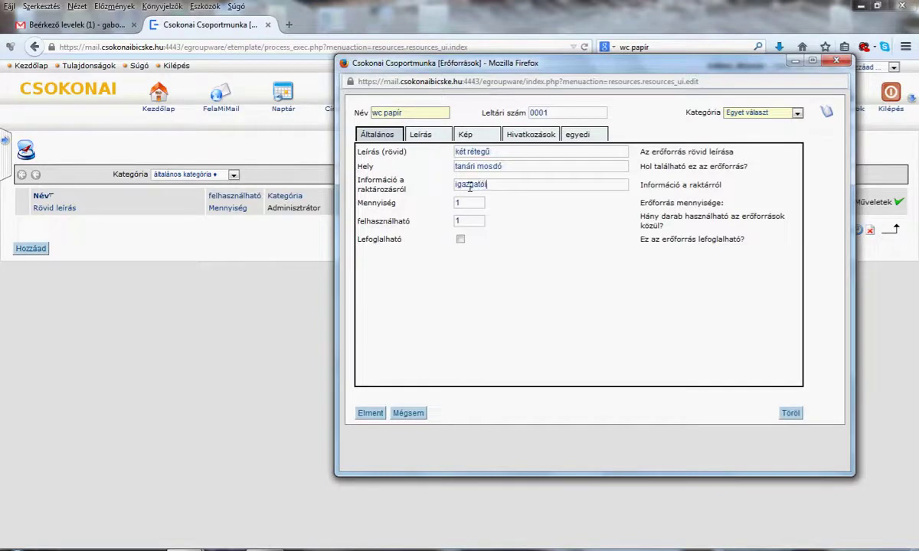
type("iroda mellett")
Mark the resource as reservable (Lefoglalható) and assign it to általános kategória.
left_click_drag(402, 240, 359, 238)
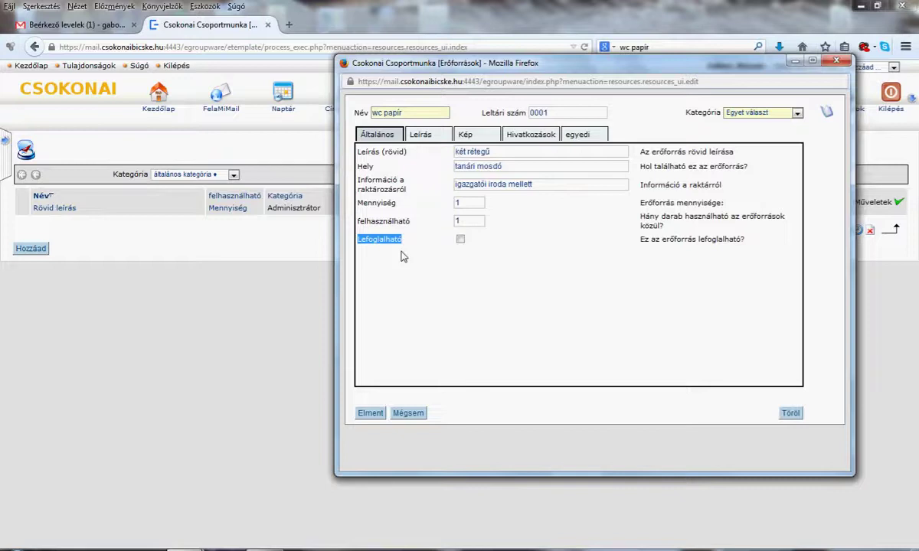
left_click(406, 258)
left_click(460, 240)
left_click(773, 115)
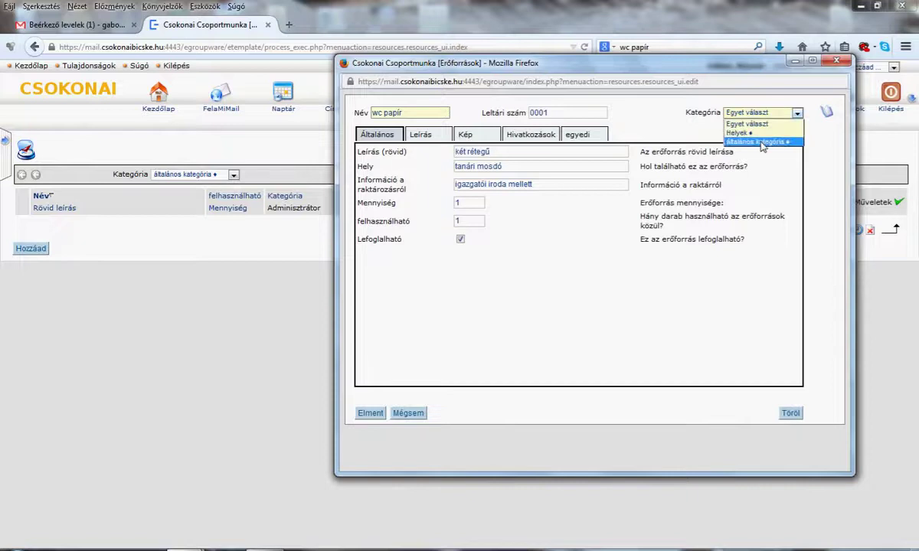
left_click(762, 143)
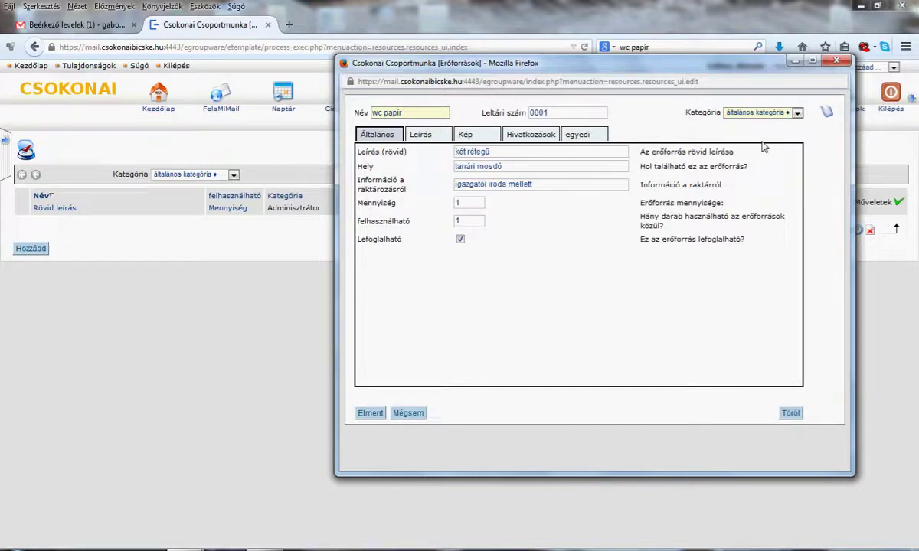
Write "Keveset használj!" as the resource's detailed description.
left_click(425, 135)
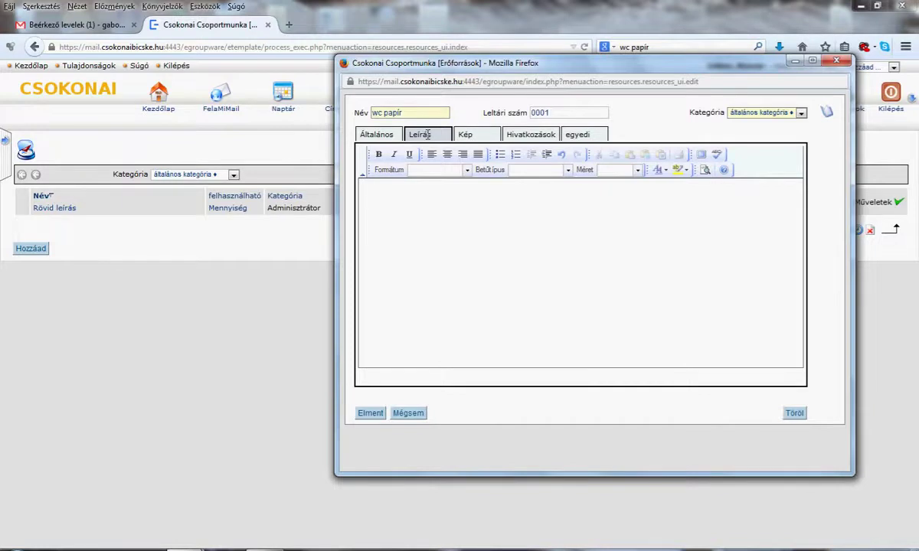
type("Keveset használj!")
Choose a custom picture for the resource, using 2010-07-12_wc_papir.jpg from the Letöltések folder.
left_click(482, 142)
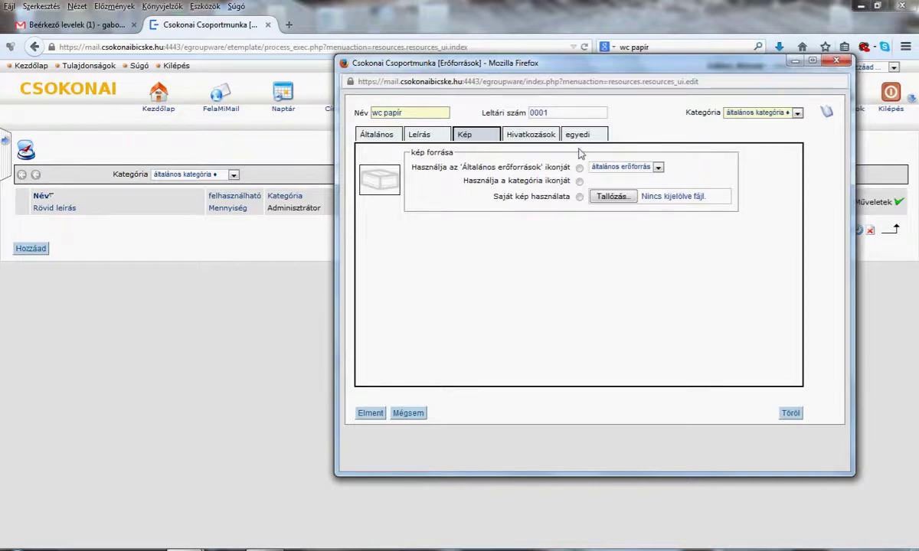
left_click(597, 167)
left_click(612, 177)
left_click(579, 197)
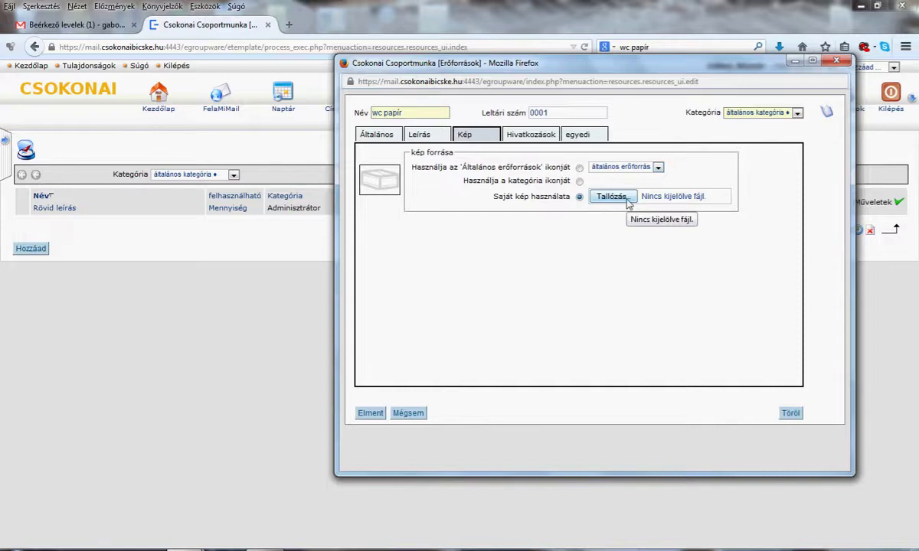
left_click(612, 197)
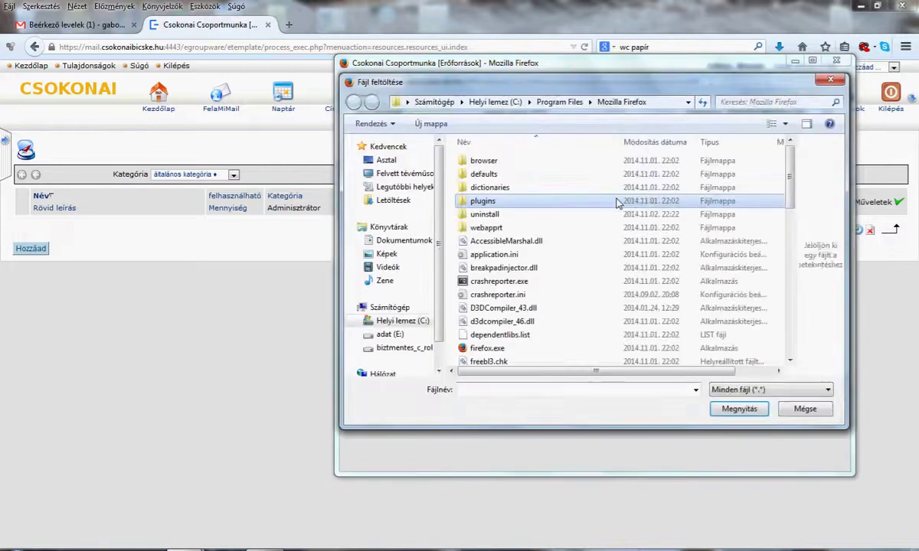
left_click(400, 201)
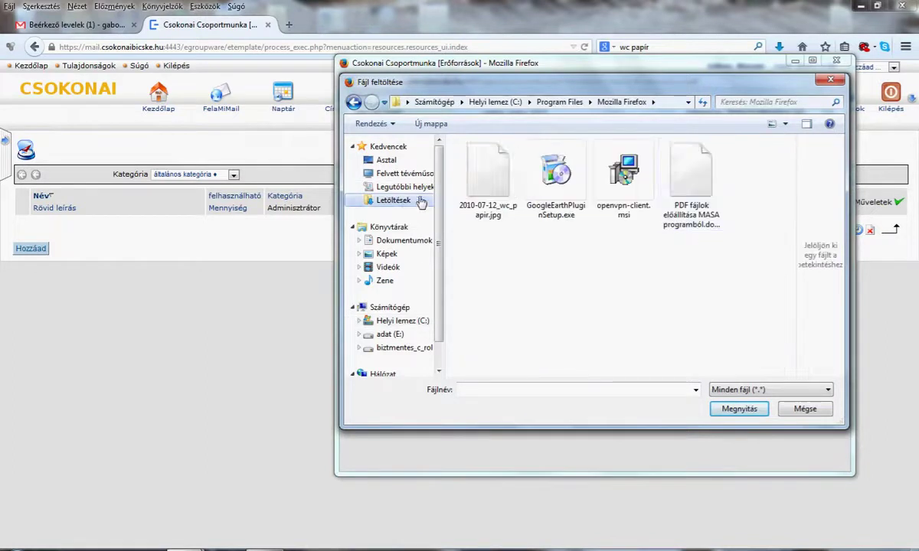
left_click(490, 184)
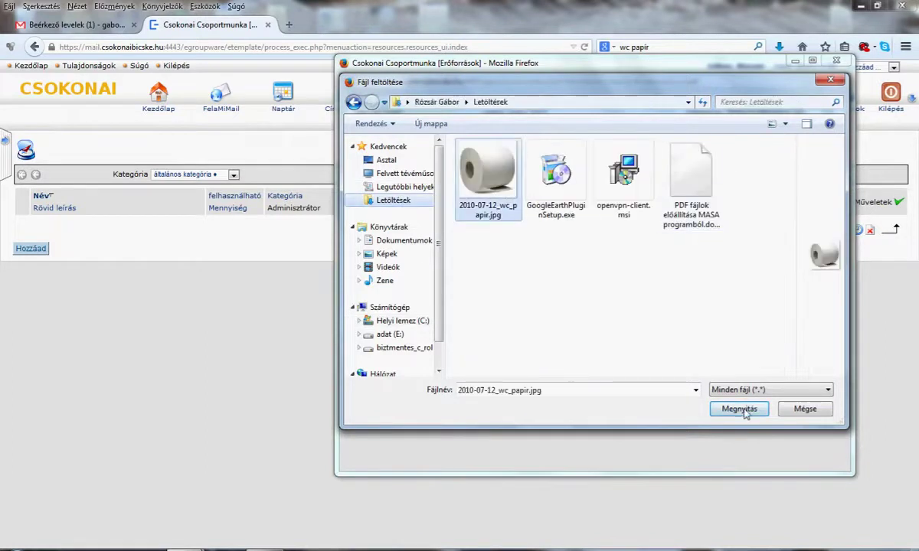
left_click(738, 409)
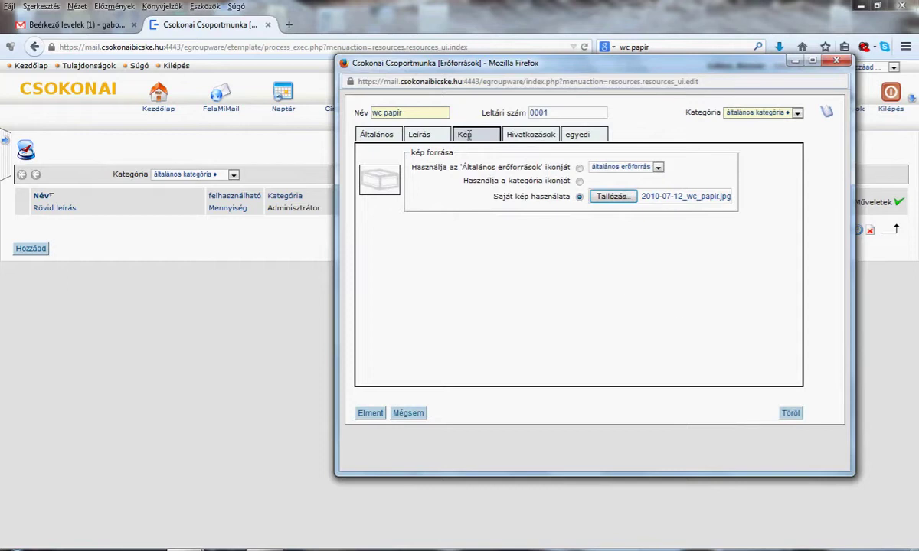
Review the resource's links, custom fields and general details, and save the new resource.
left_click(509, 136)
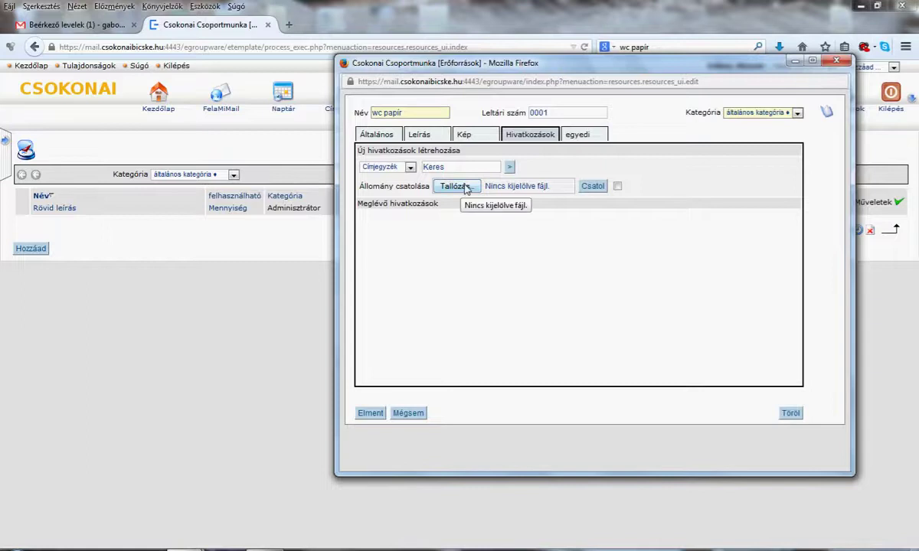
left_click(579, 134)
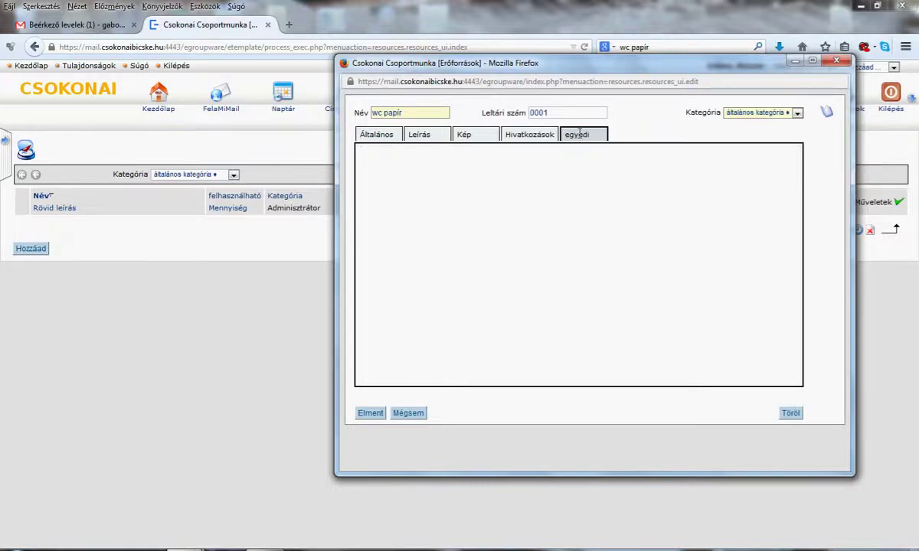
left_click(530, 138)
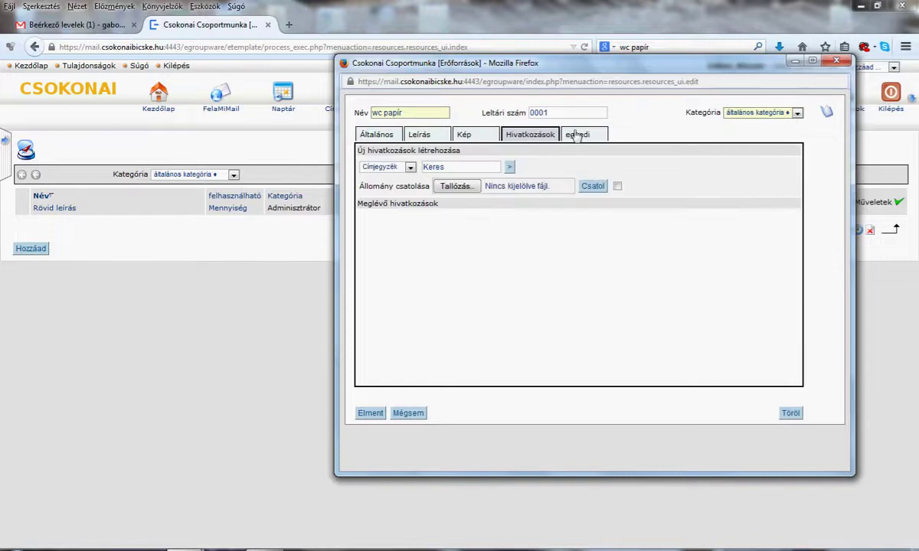
left_click(461, 134)
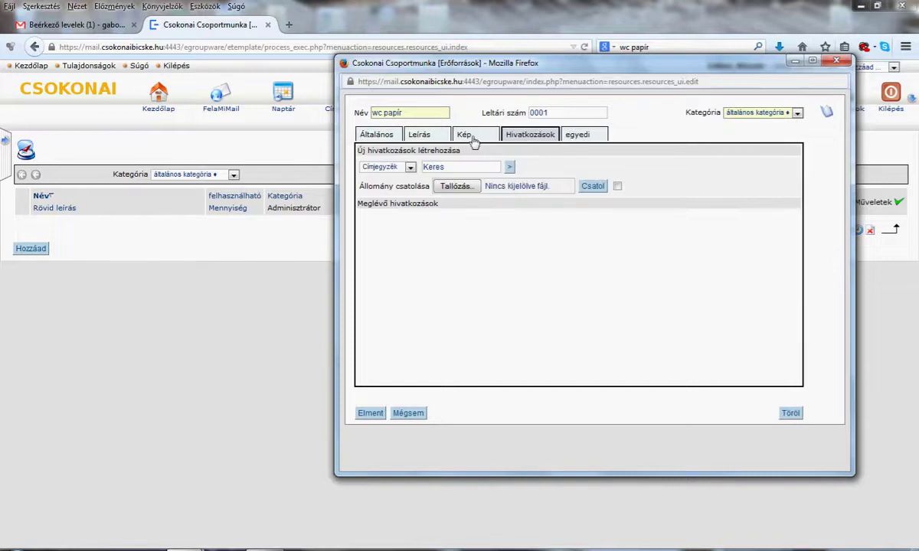
left_click(434, 139)
left_click(376, 135)
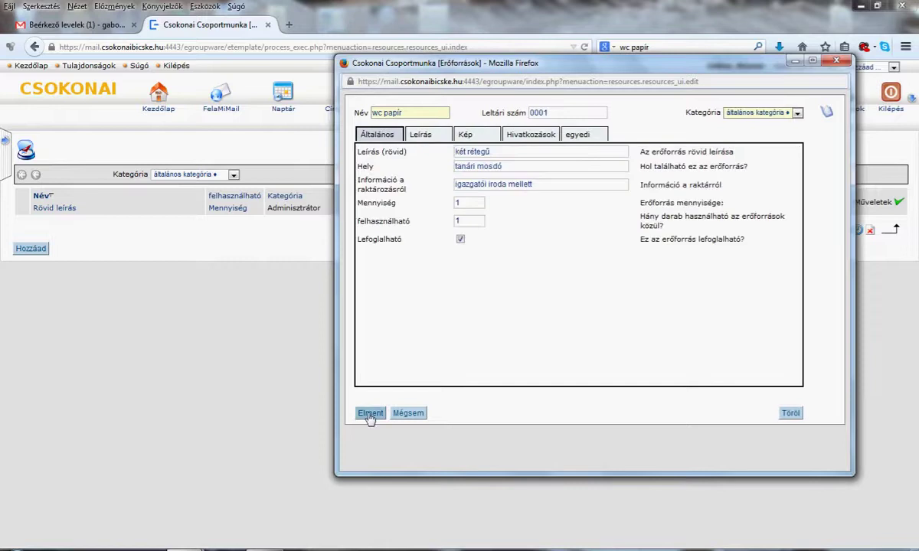
left_click(369, 413)
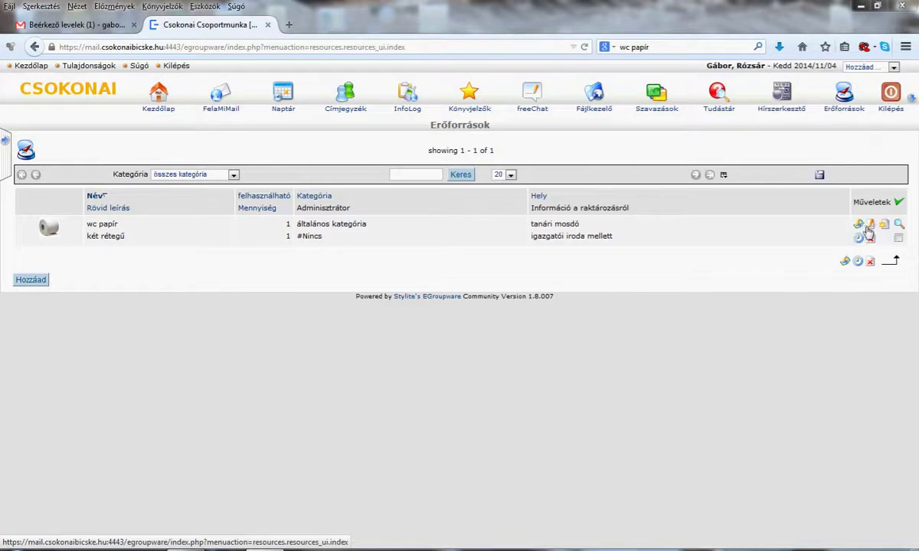
Open the saved wc papír resource for editing to view its details, and close it without changes.
left_click(870, 227)
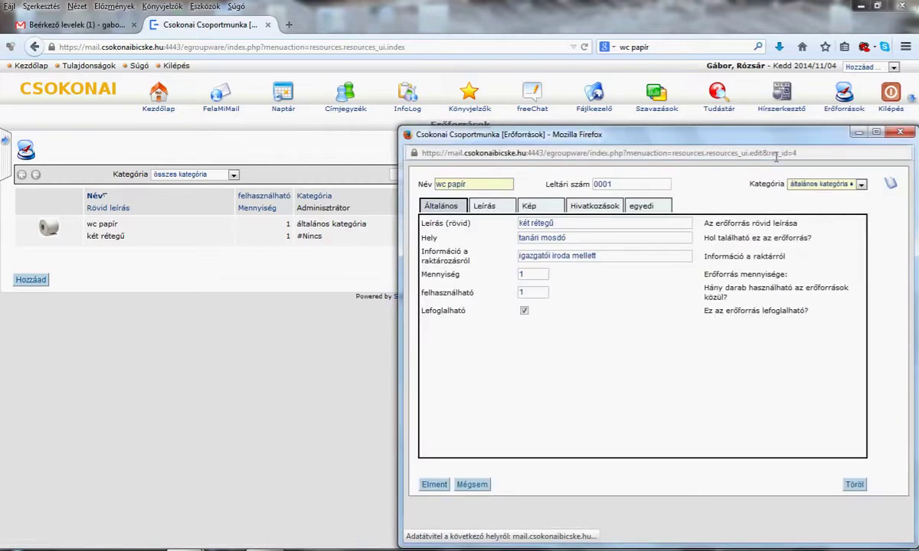
left_click_drag(789, 136, 628, 101)
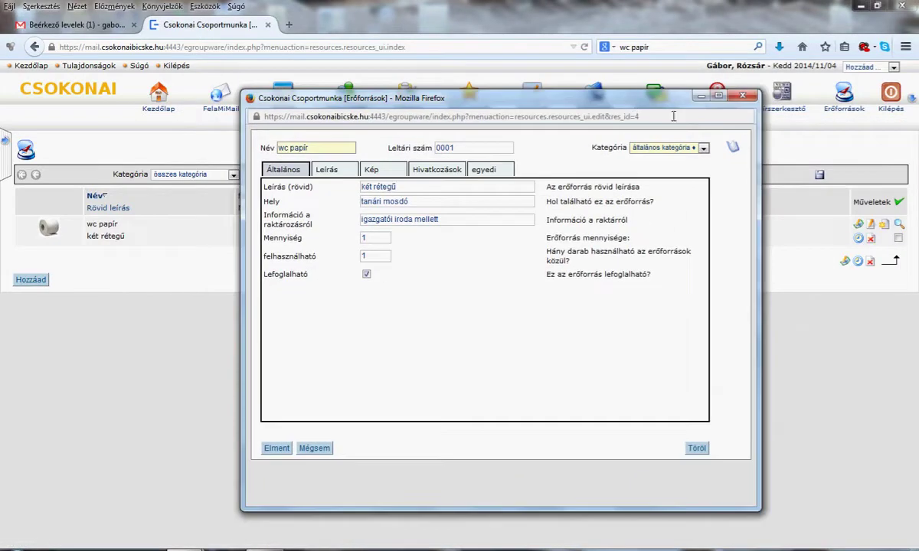
left_click(742, 96)
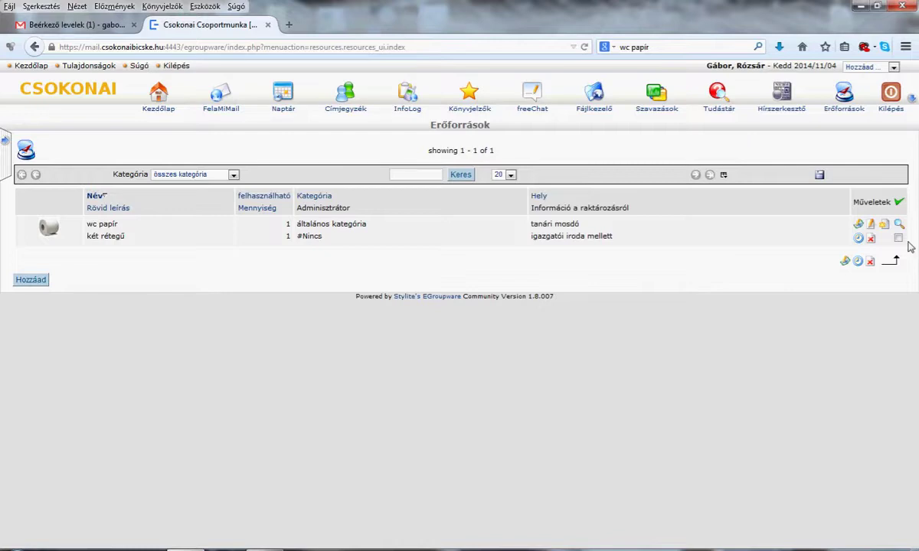
View the wc papír resource's details with its picture, and close the details window.
left_click(642, 215)
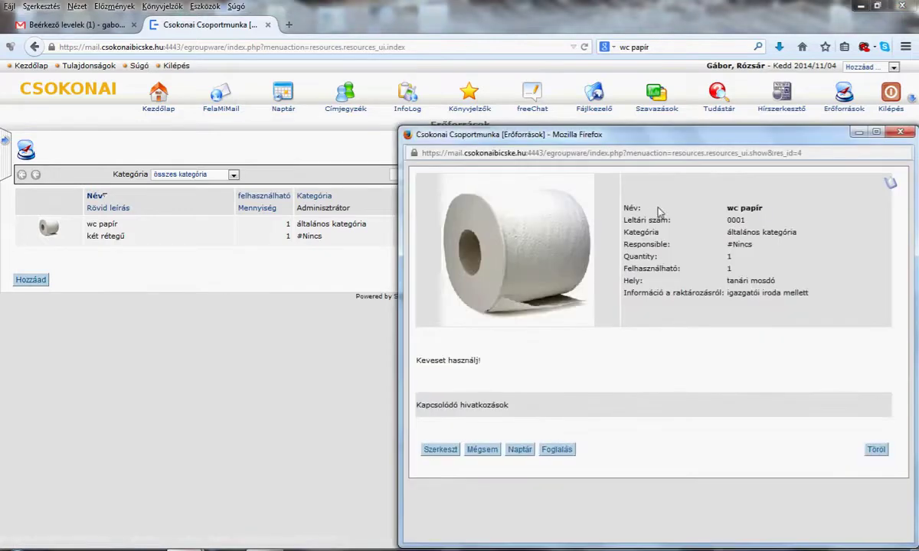
left_click_drag(691, 132, 573, 57)
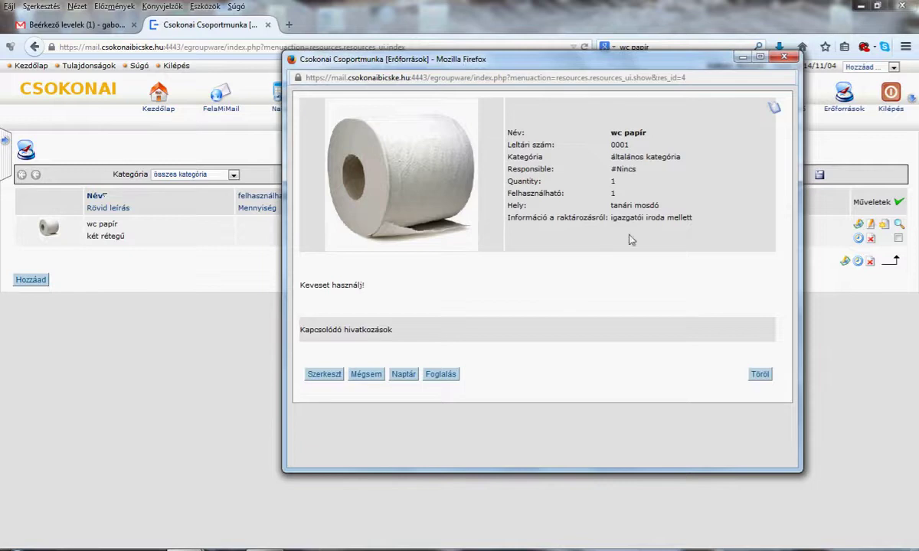
left_click(783, 57)
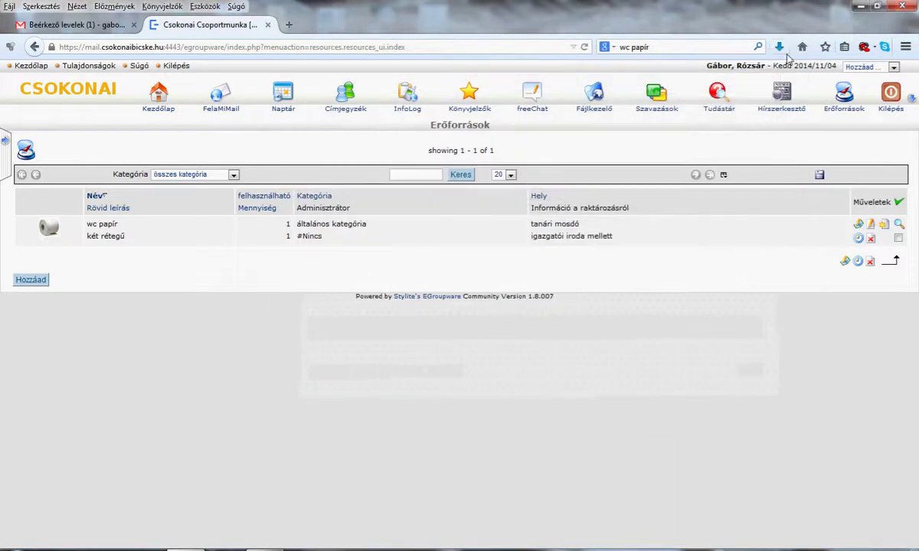
Switch to the other user's session in Chrome, check the FelaMiMail inbox, and return to the Erőforrások list.
left_click(863, 242)
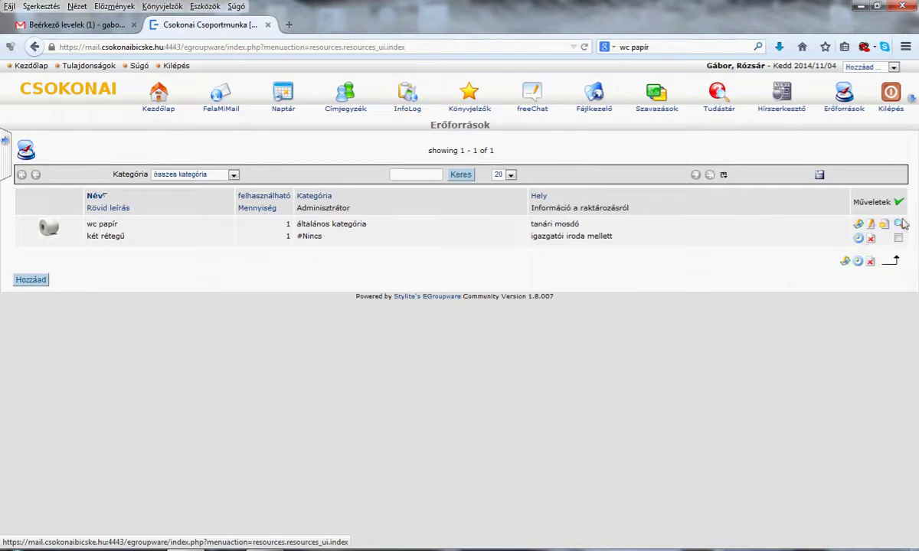
left_click(857, 226)
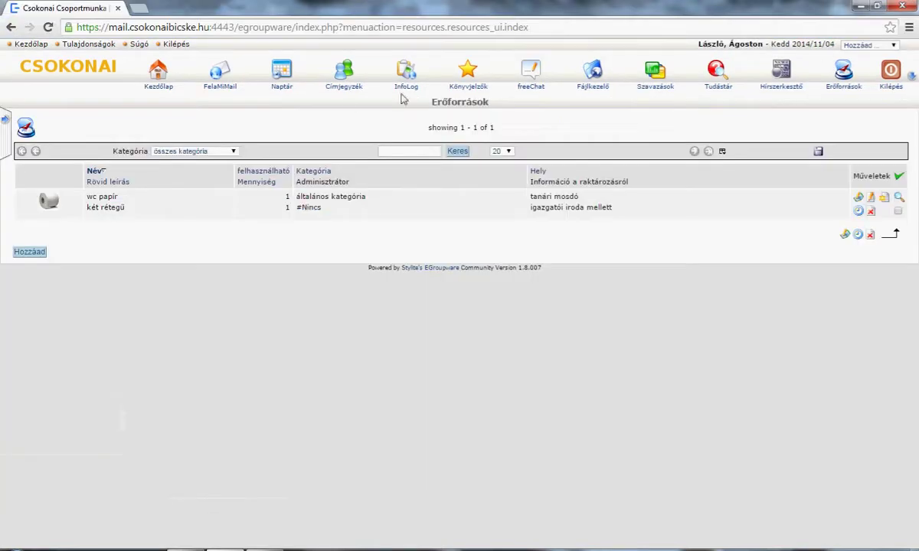
left_click(222, 73)
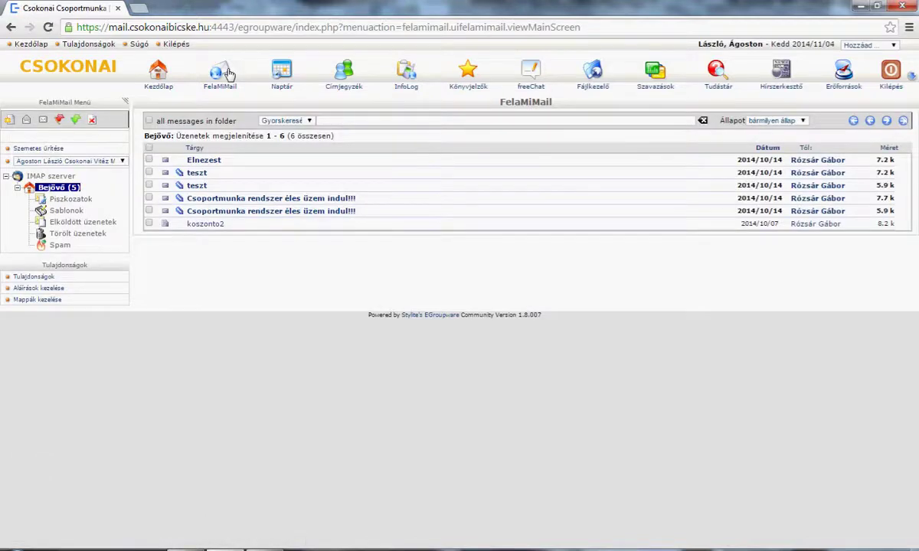
left_click(842, 71)
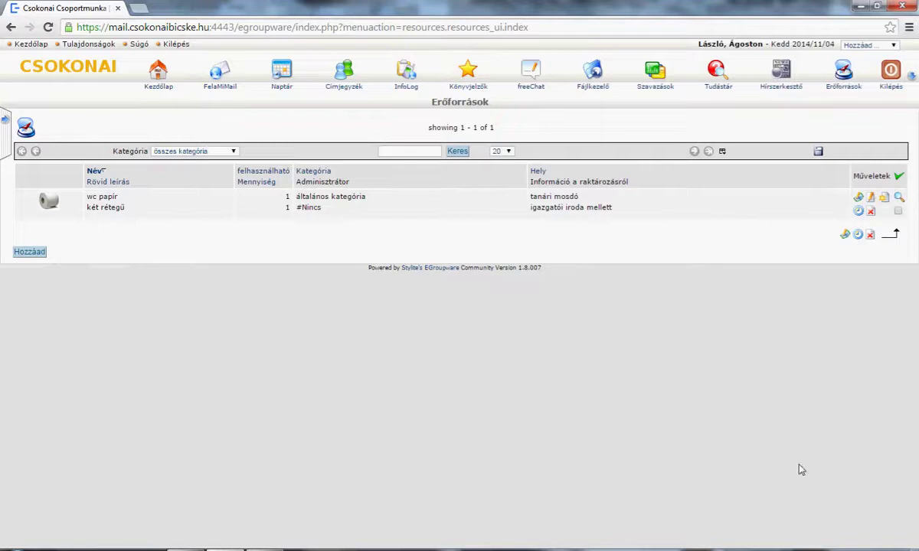
Start a calendar booking for the wc papír resource and title it "nagyon nagy és fontos dolog".
left_click(859, 198)
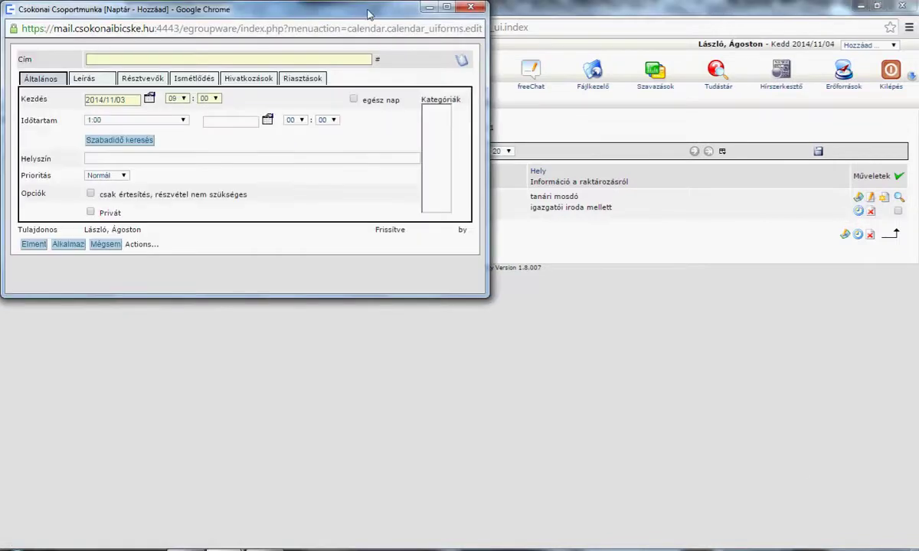
left_click_drag(374, 15, 626, 208)
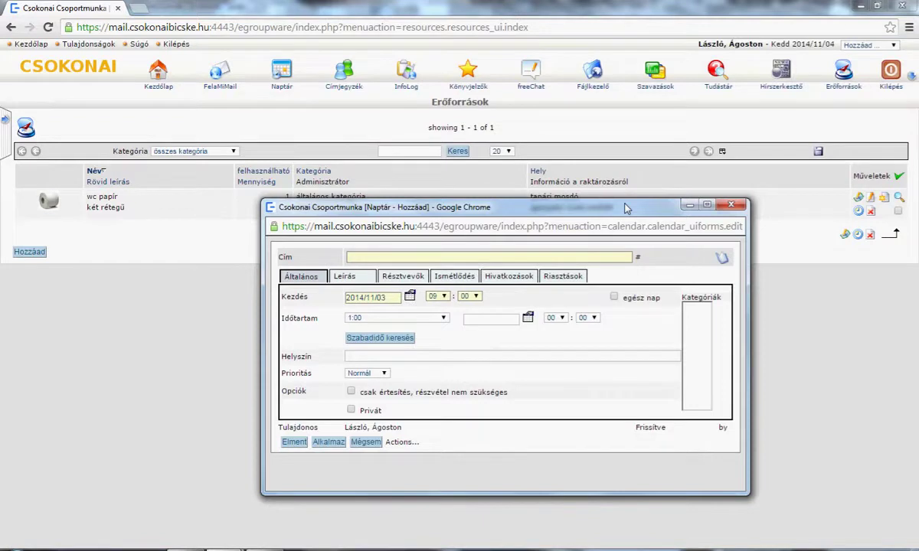
left_click(558, 258)
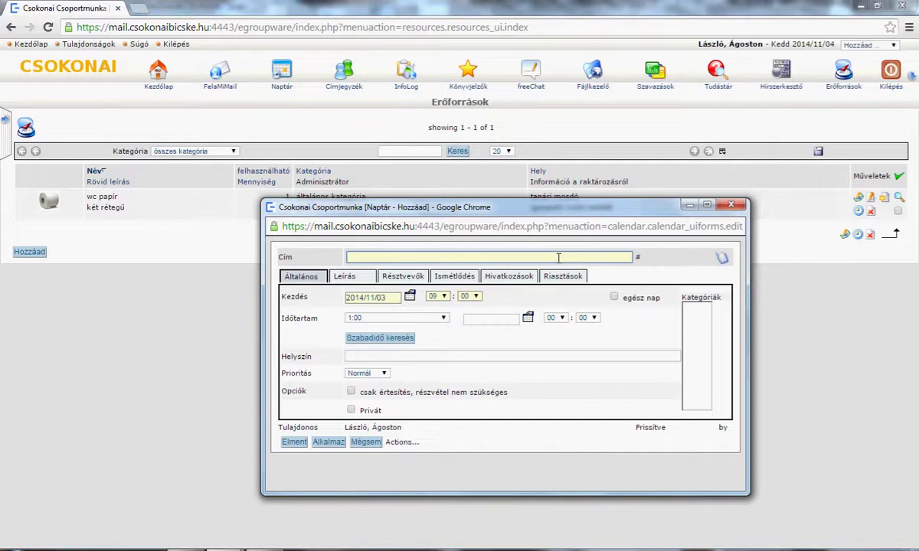
type("nagyon fontos dolog")
key("Left")
key("Left")
key("Left")
type("nagy ")
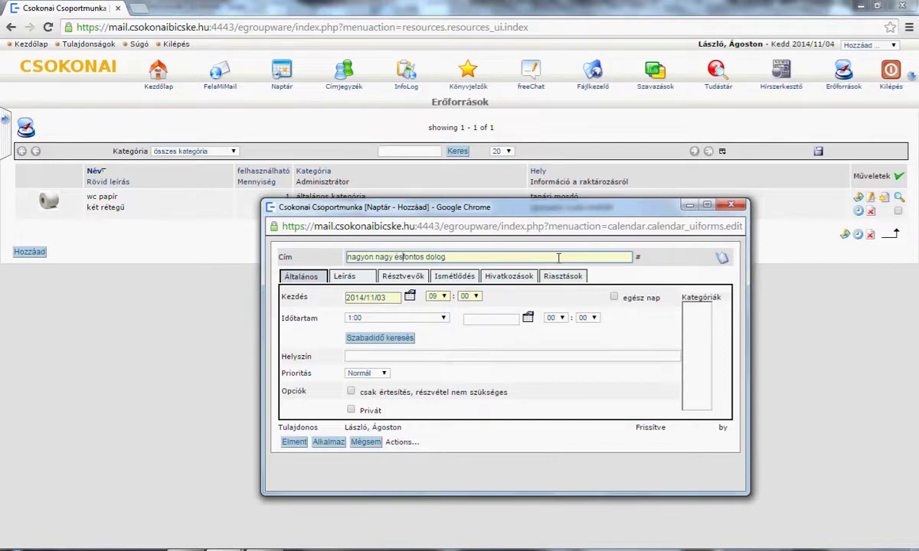
type("és")
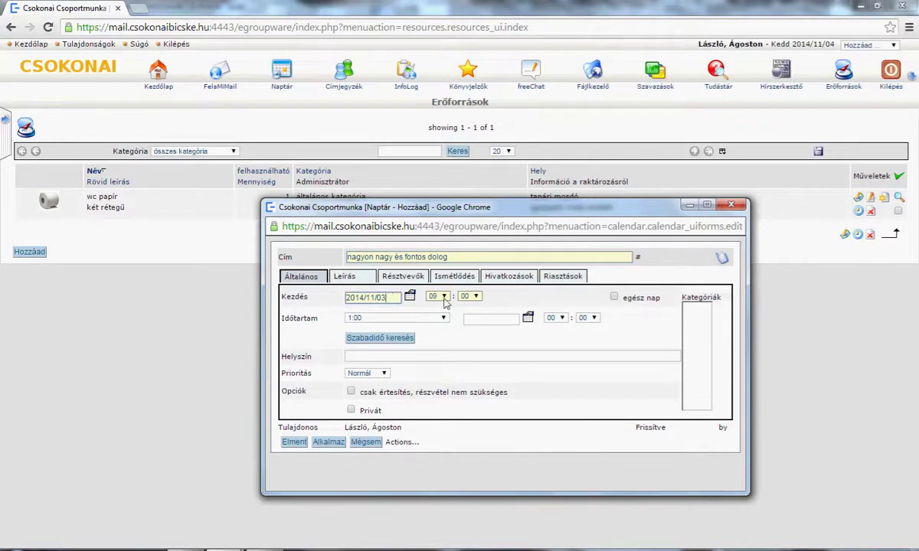
Set the booking's start date to 2014/11/04 using the date picker.
left_click(410, 298)
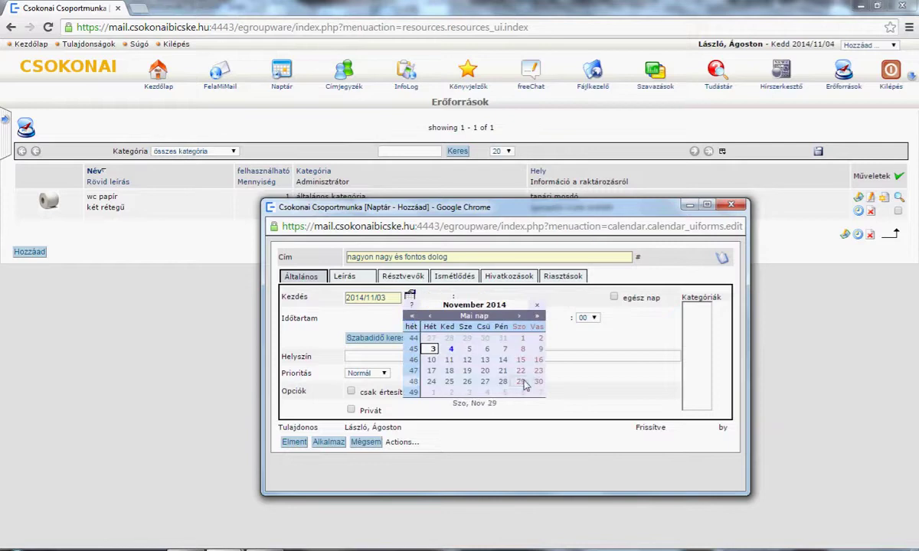
left_click(520, 317)
left_click(520, 317)
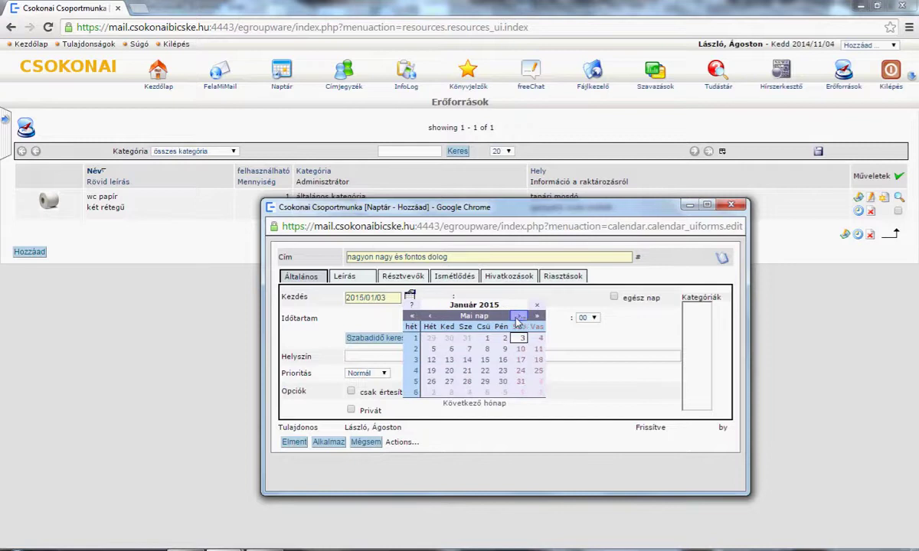
left_click(430, 316)
left_click(430, 317)
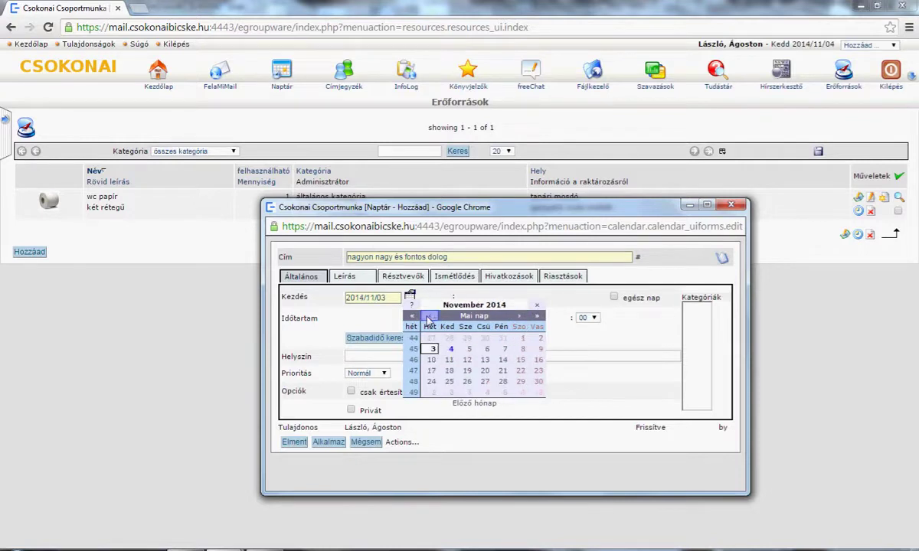
left_click(449, 350)
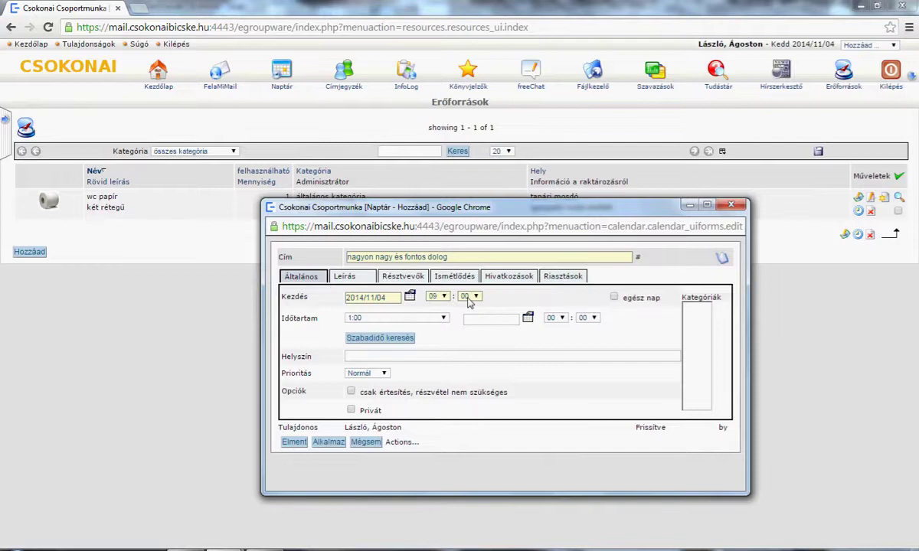
Set the booking's duration to 0:15 and its priority to Sürgős.
left_click(376, 319)
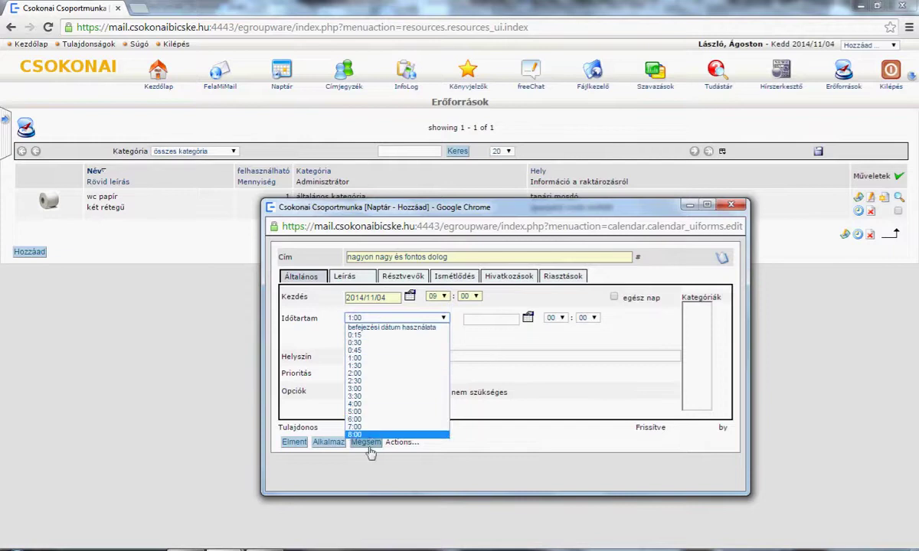
left_click(376, 336)
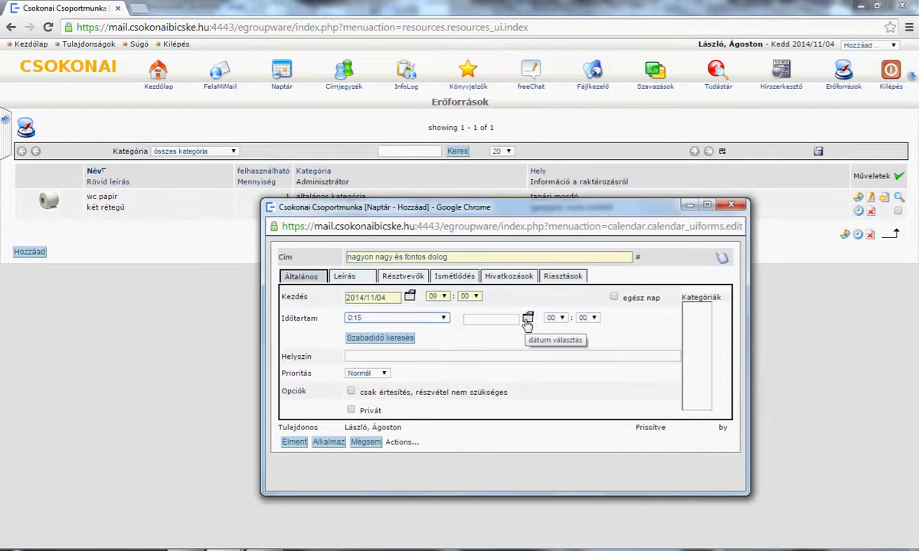
left_click(443, 318)
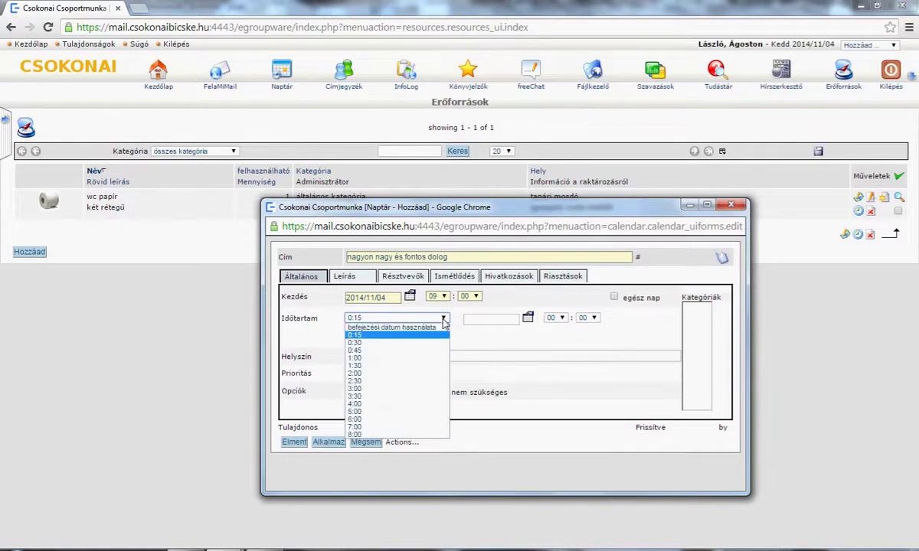
left_click(372, 337)
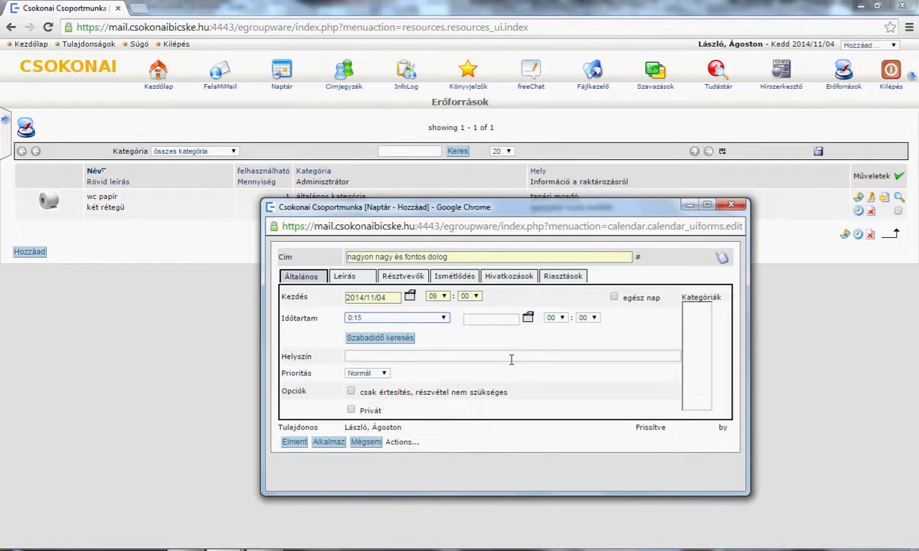
left_click(372, 376)
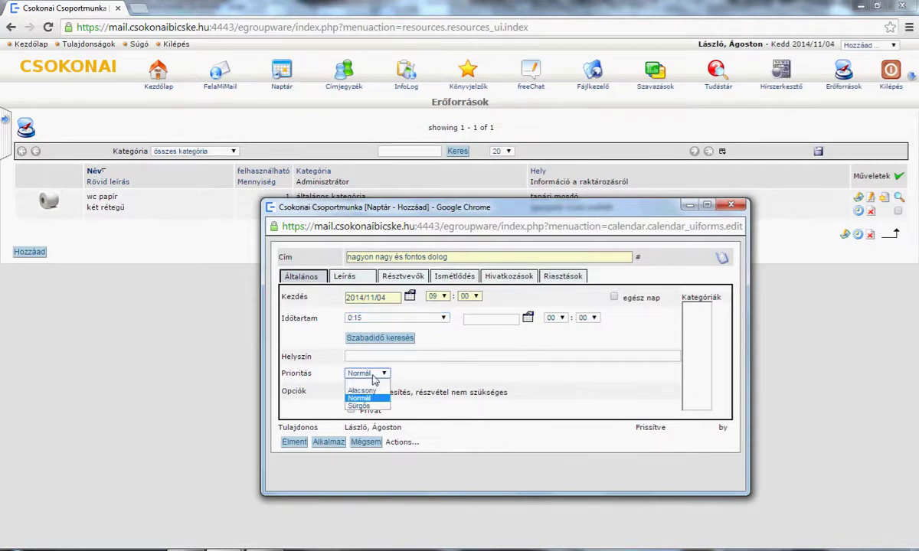
left_click(382, 405)
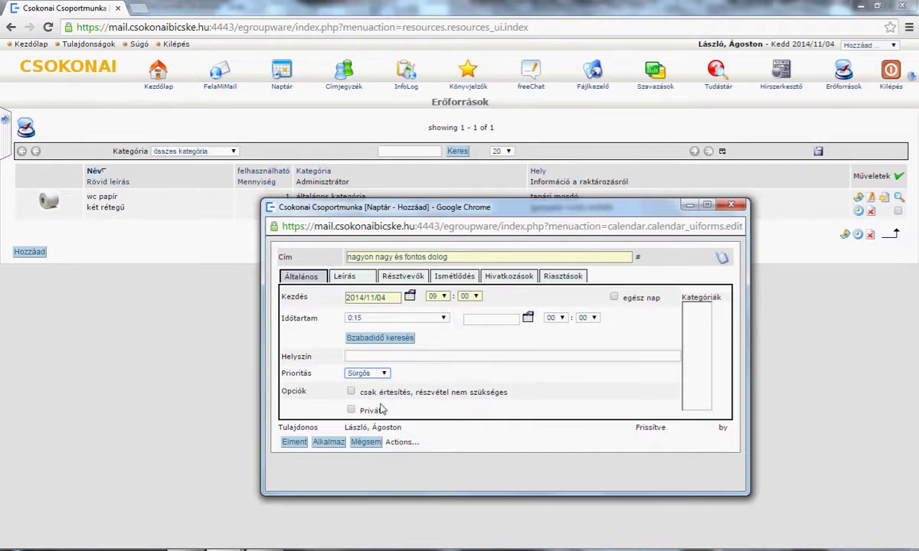
Review the booking's description, participants, recurrence options and links without changing them.
left_click(363, 278)
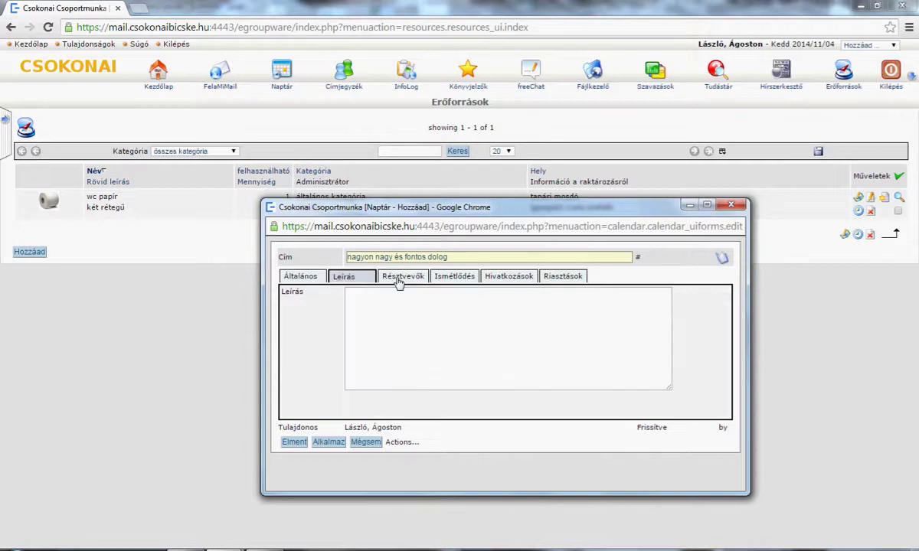
left_click(398, 281)
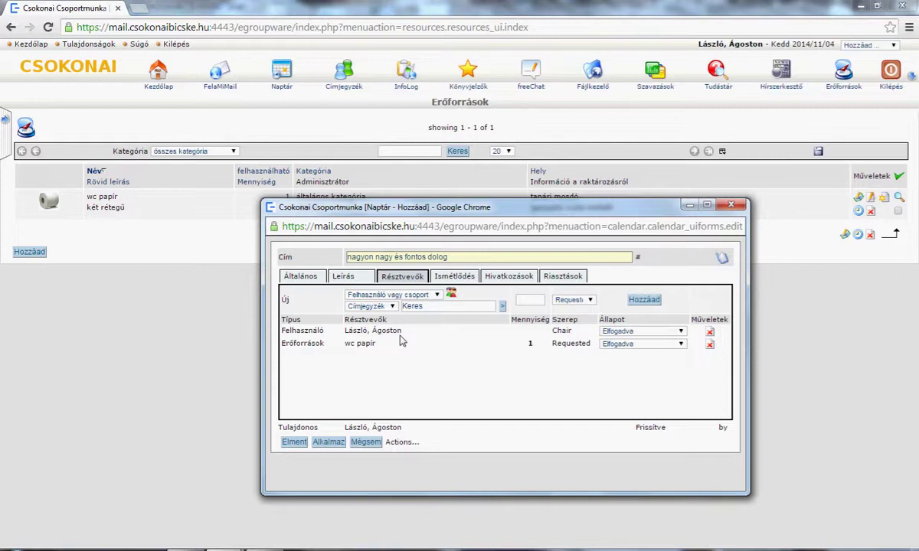
left_click(460, 277)
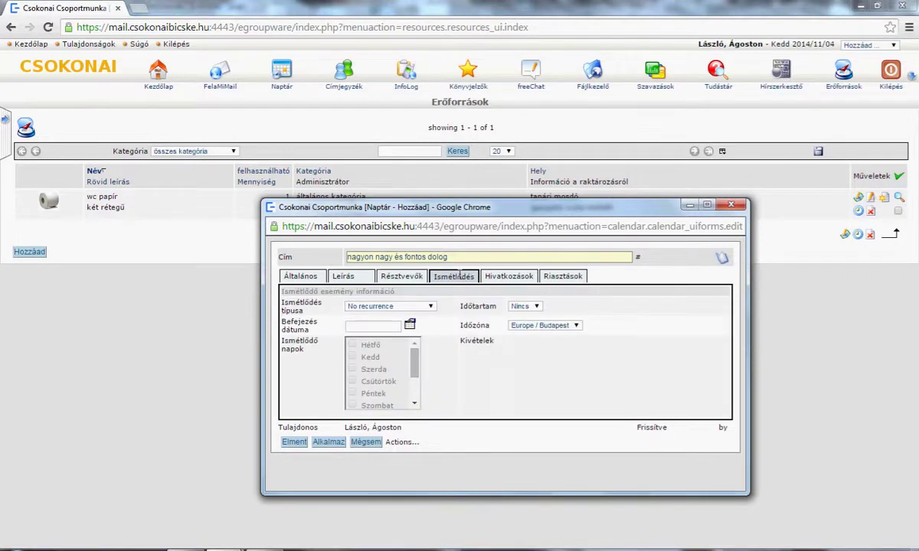
left_click(417, 307)
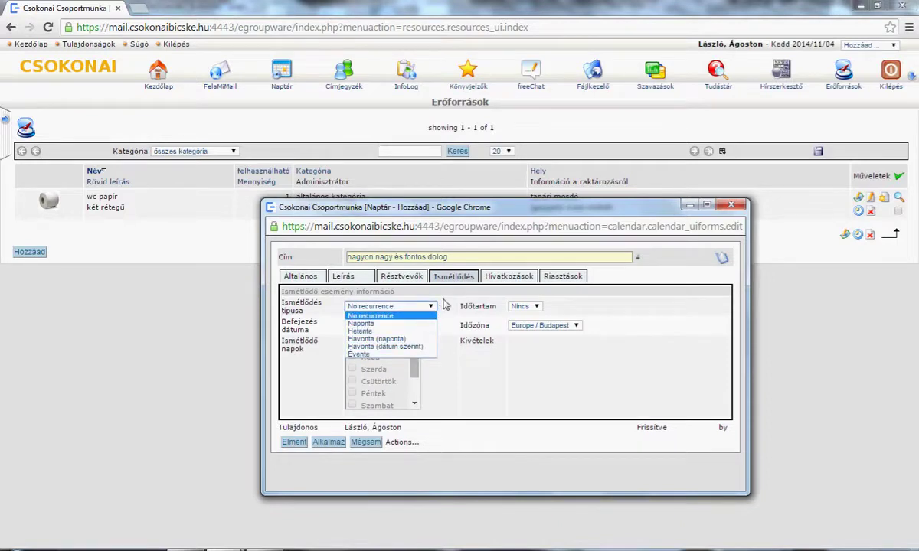
left_click(420, 290)
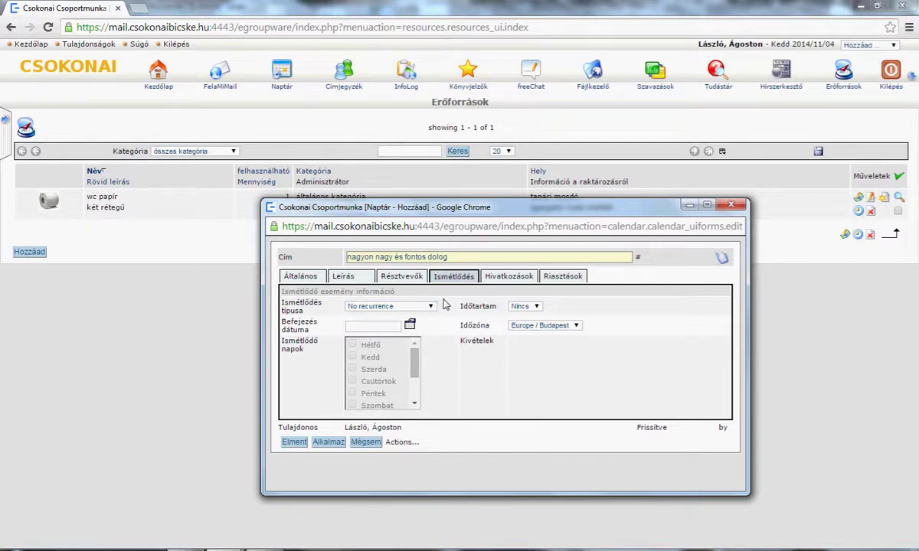
left_click(486, 276)
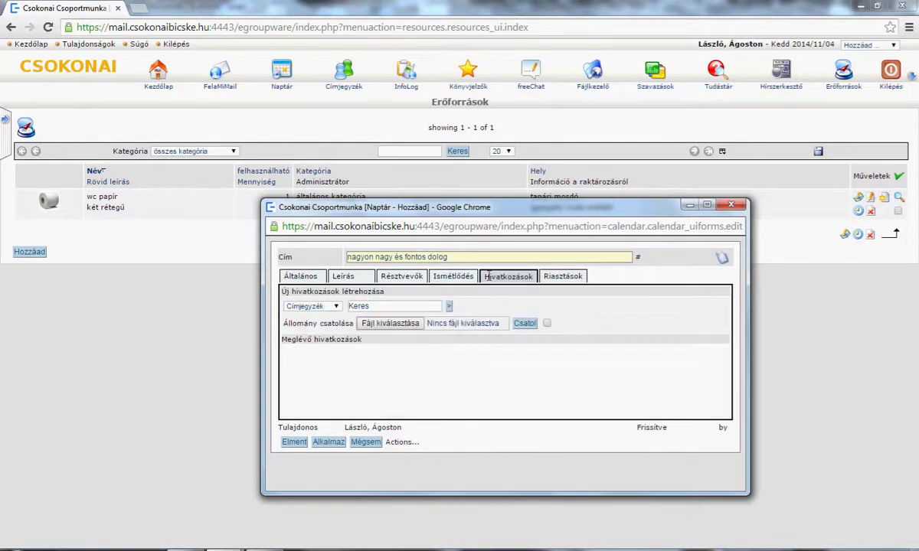
Try to add an alarm 5 minutes before the event for Összes résztvevő while the start date is 2014/11/04.
left_click(575, 277)
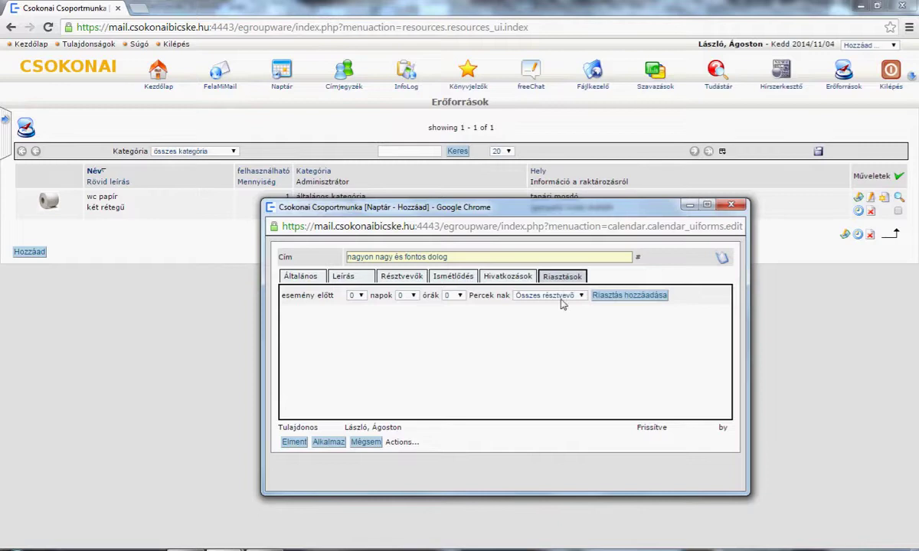
left_click(563, 296)
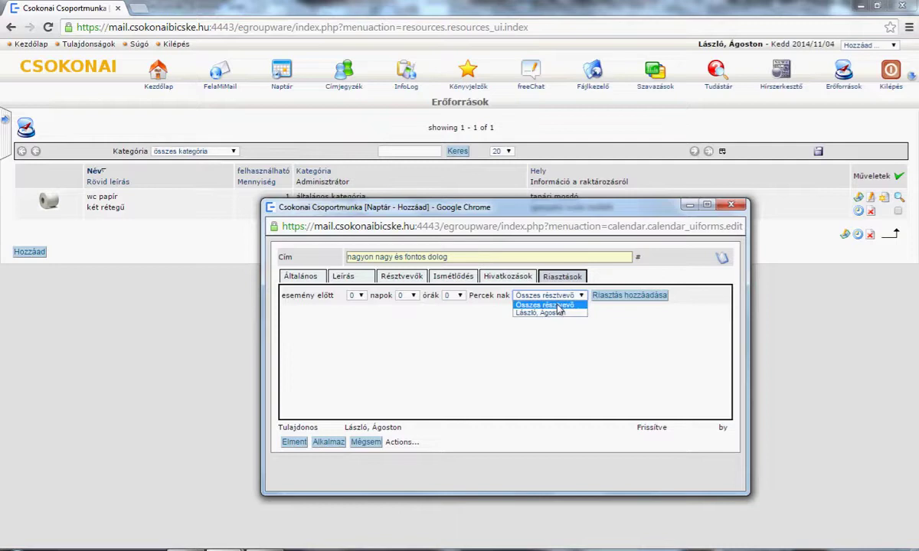
left_click(545, 305)
left_click(300, 277)
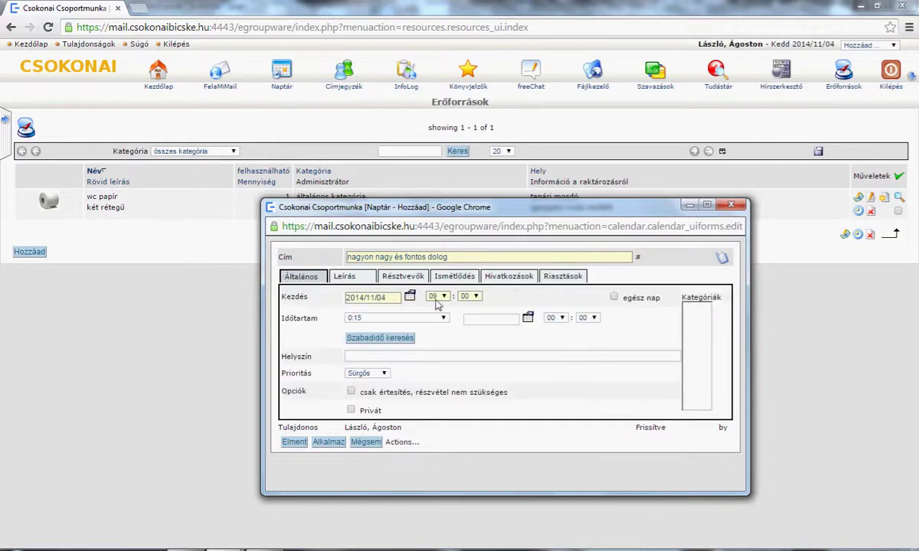
left_click(548, 279)
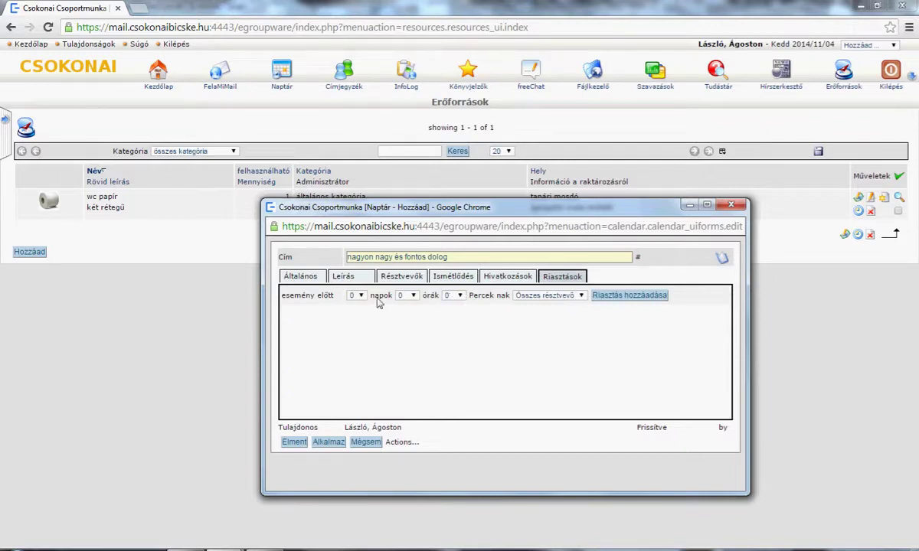
left_click(410, 295)
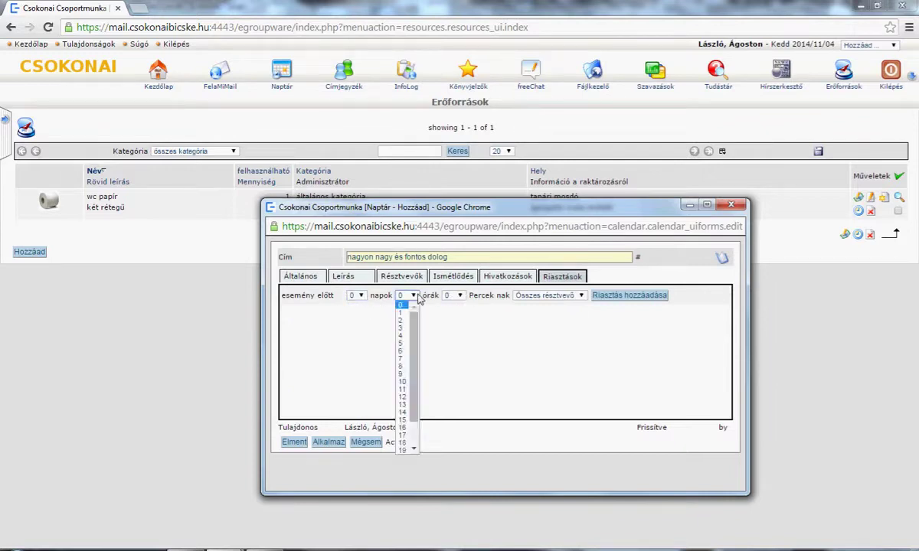
left_click(416, 306)
left_click(459, 296)
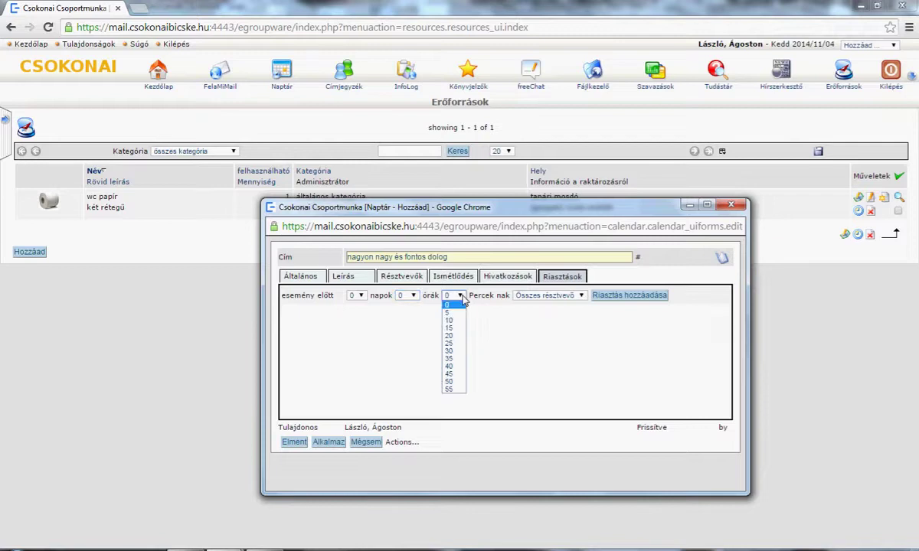
left_click(450, 312)
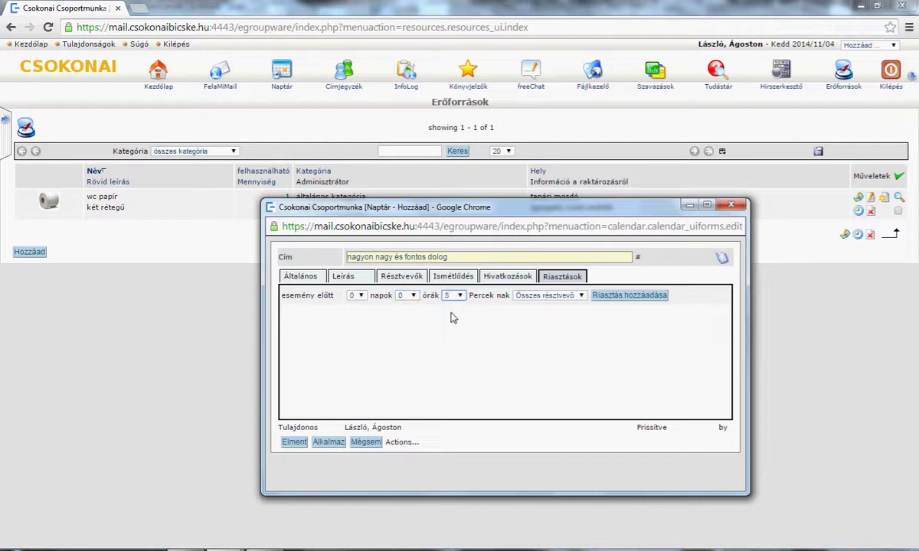
left_click(609, 302)
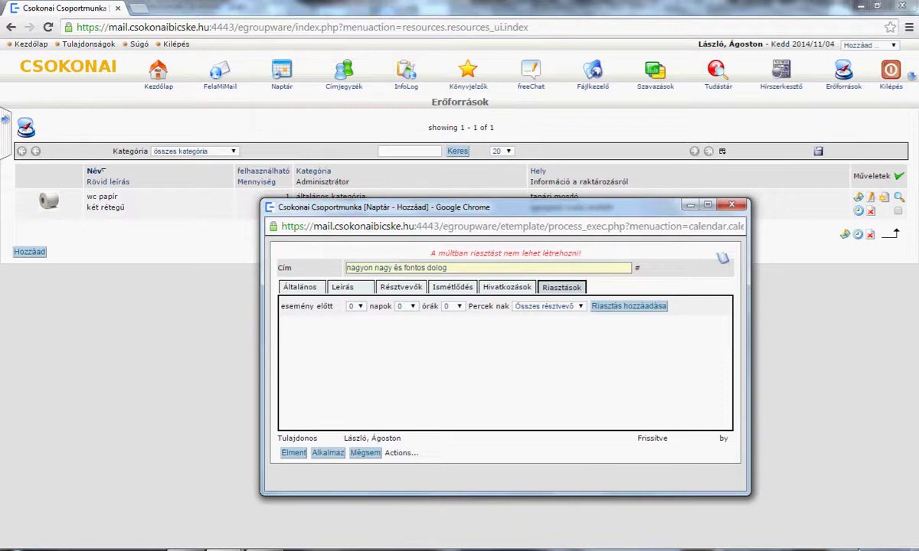
Change the booking's start date to 2014/11/05.
left_click(300, 291)
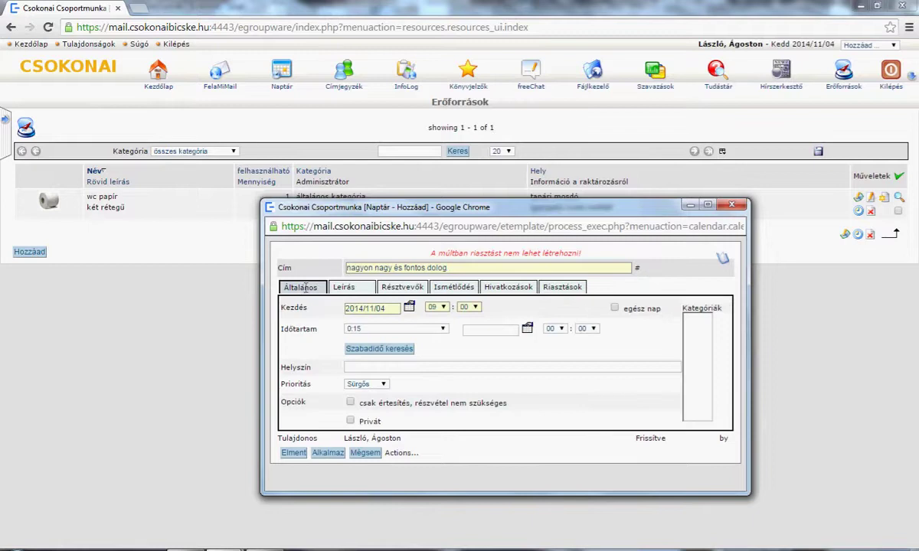
left_click(410, 308)
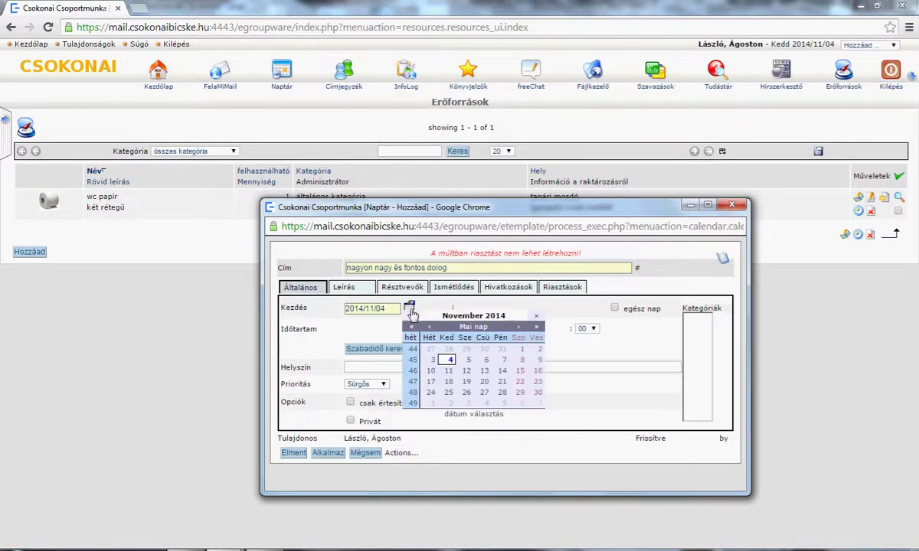
left_click(470, 362)
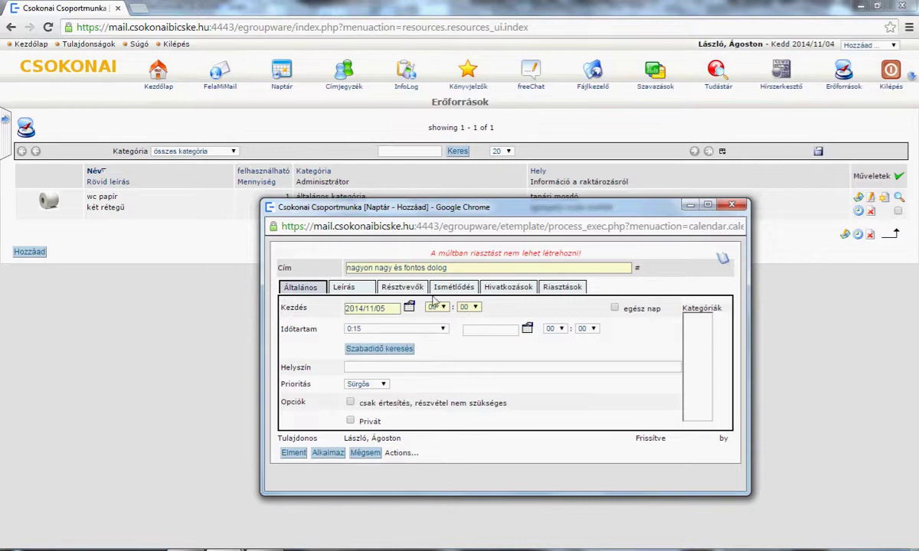
Add an alarm 5 minutes before the event for Összes résztvevő and save the booking.
left_click(557, 286)
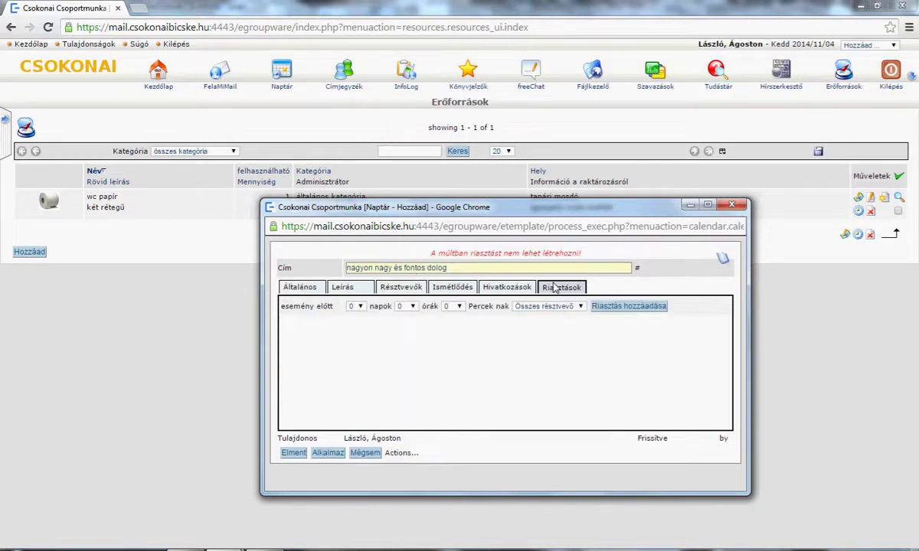
left_click(458, 306)
left_click(453, 323)
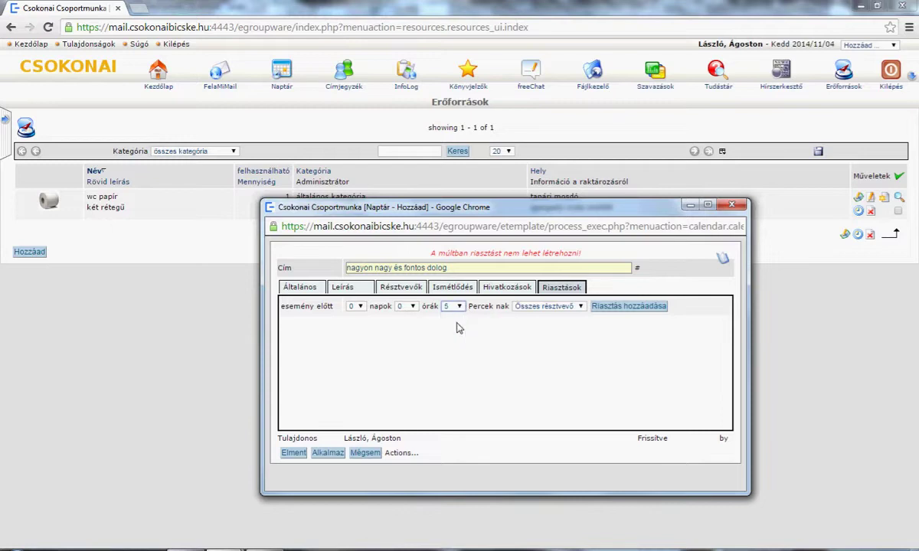
left_click(627, 307)
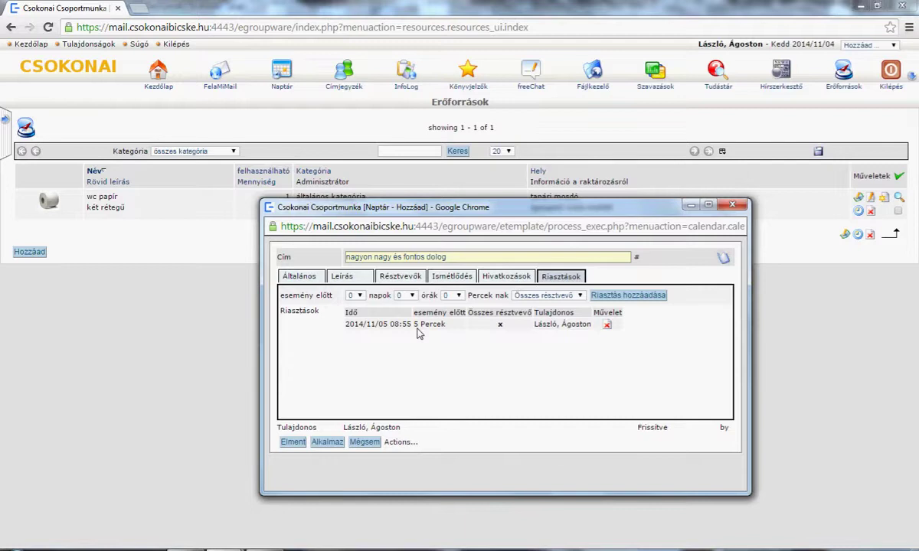
left_click(298, 277)
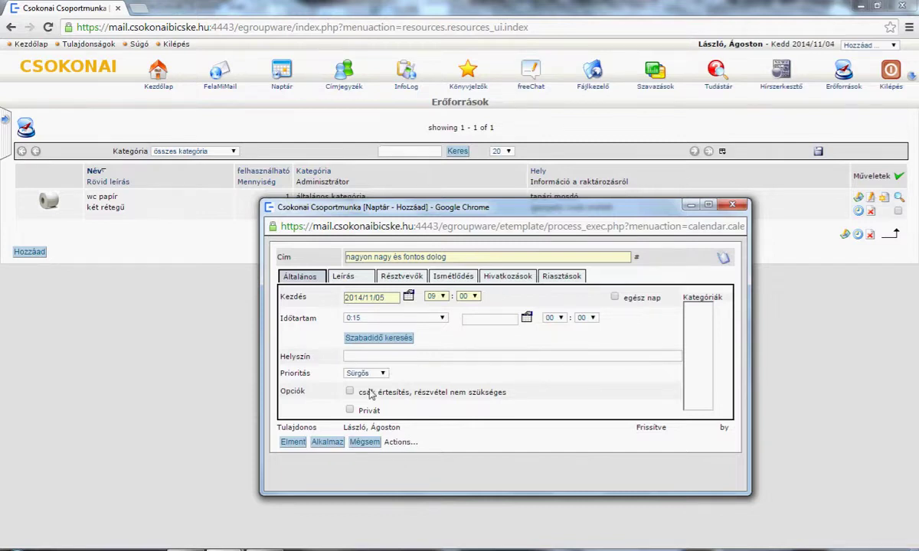
left_click(291, 442)
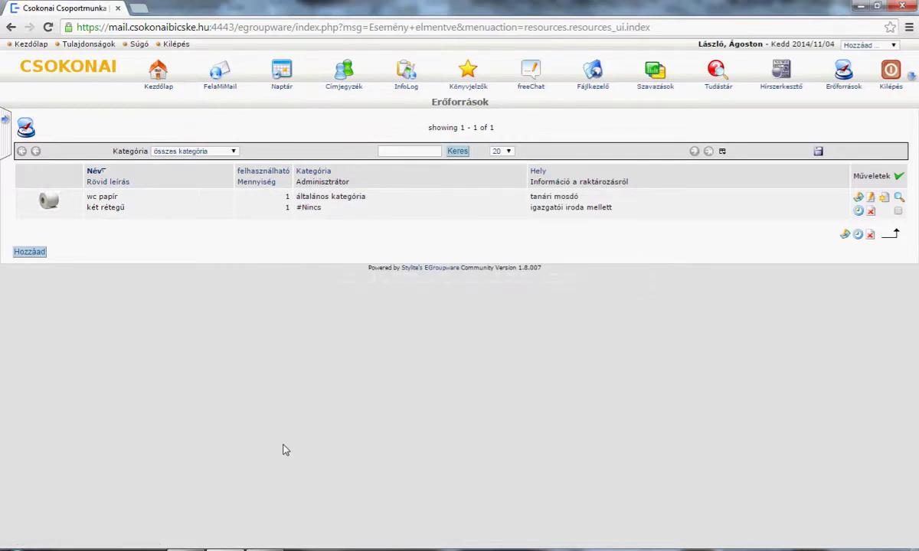
Open the wc papír resource's booking calendar and check the November 2014 reservations in month view.
left_click(859, 214)
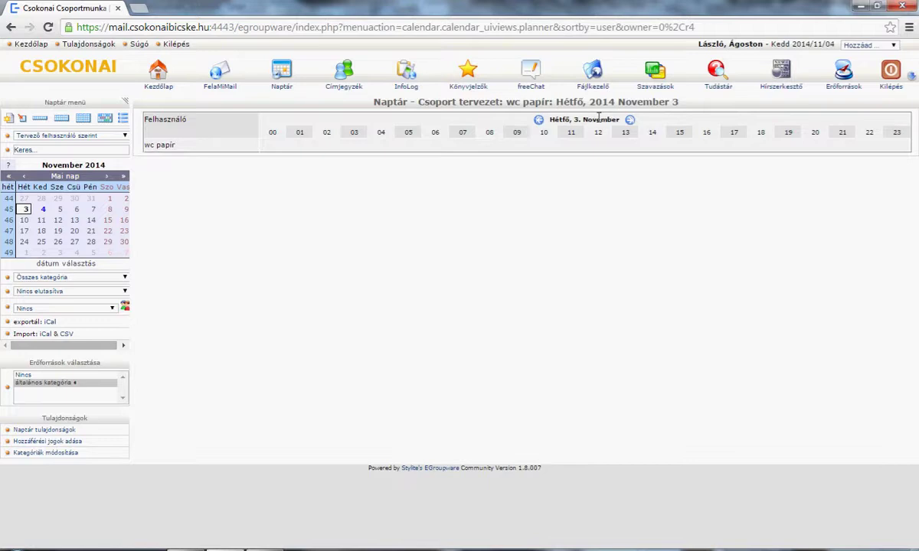
left_click(43, 210)
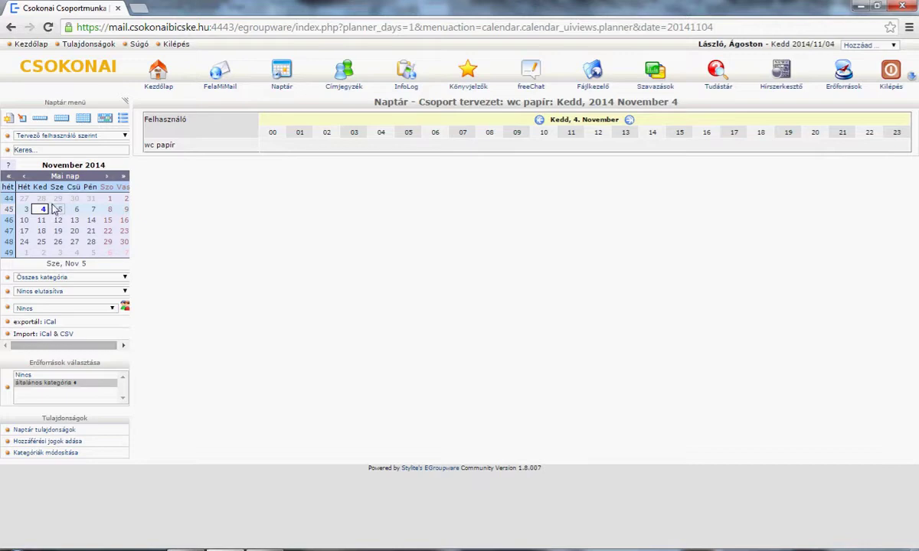
left_click(82, 121)
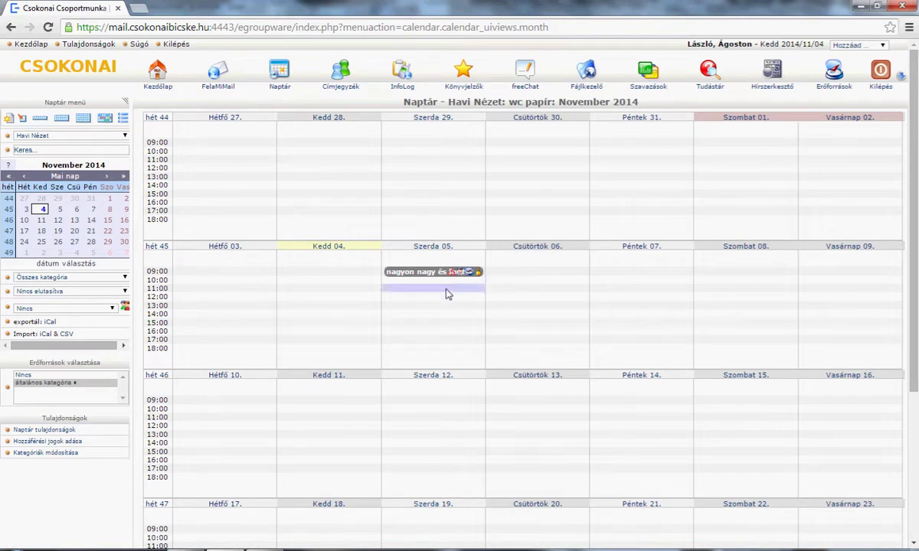
mouse_move(434, 276)
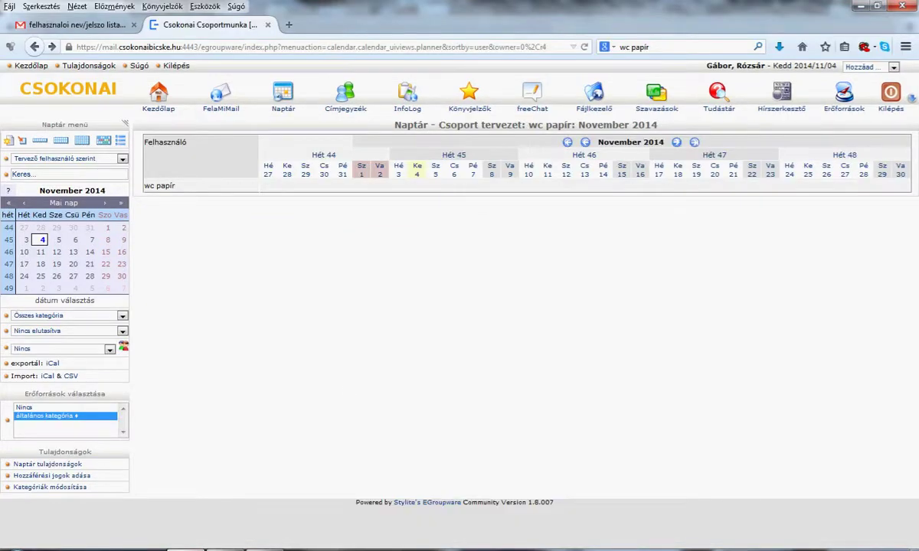
Switch to Firefox and display the wc papír resource's November 2014 bookings in month view from the other account.
left_click(842, 93)
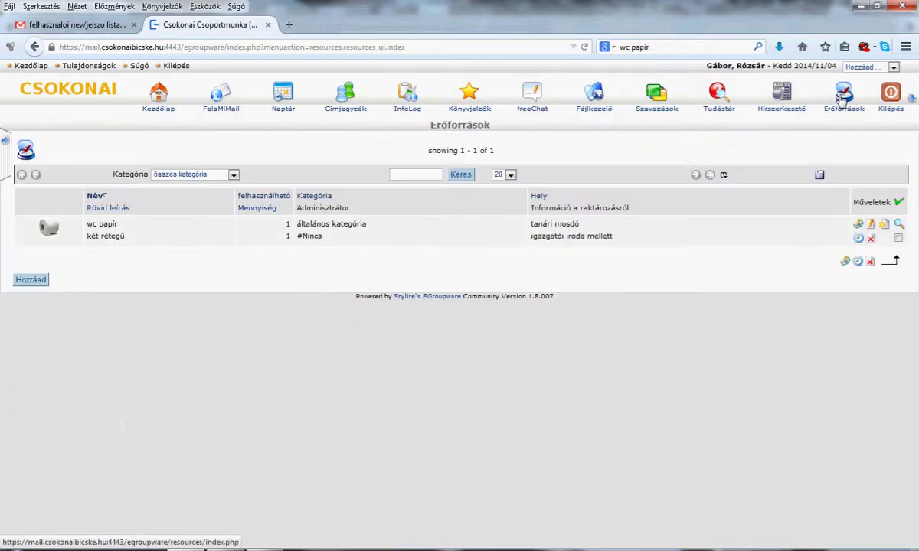
left_click(860, 241)
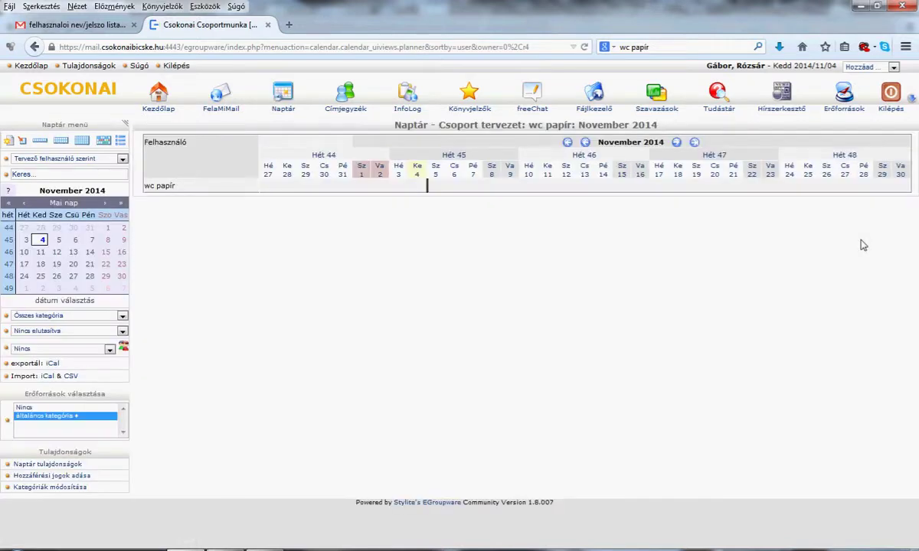
left_click(82, 143)
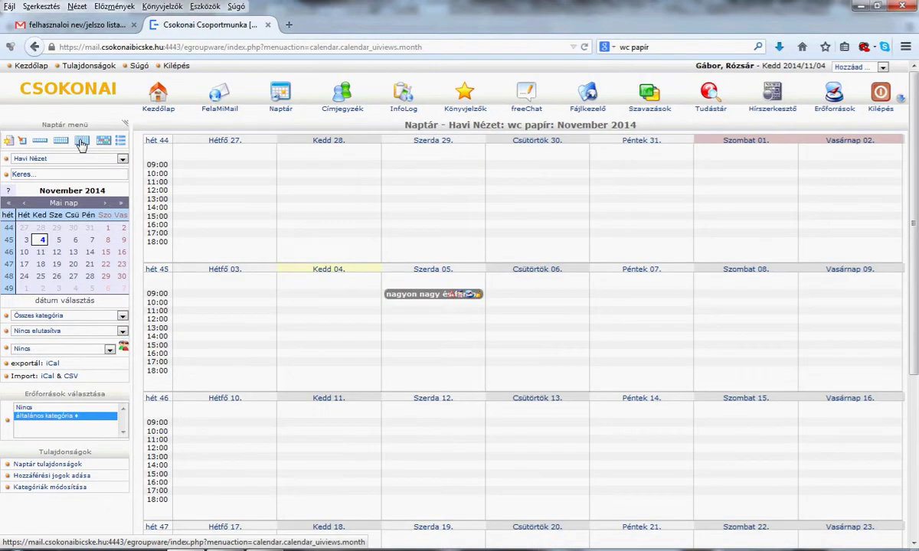
Open the "nagyon nagy és fontos dolog" booking on 5 November and review its general details, description, participants, recurrence, links and alarms.
mouse_move(413, 301)
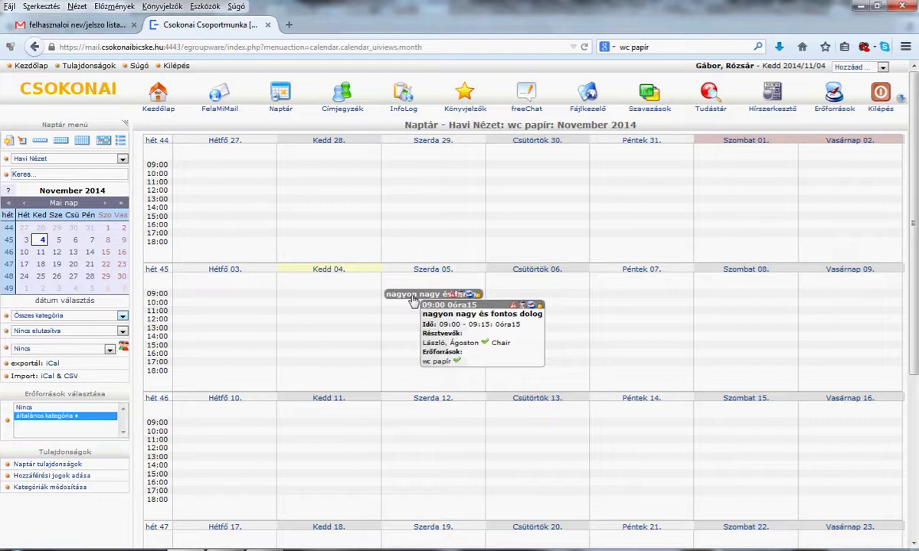
left_click(414, 301)
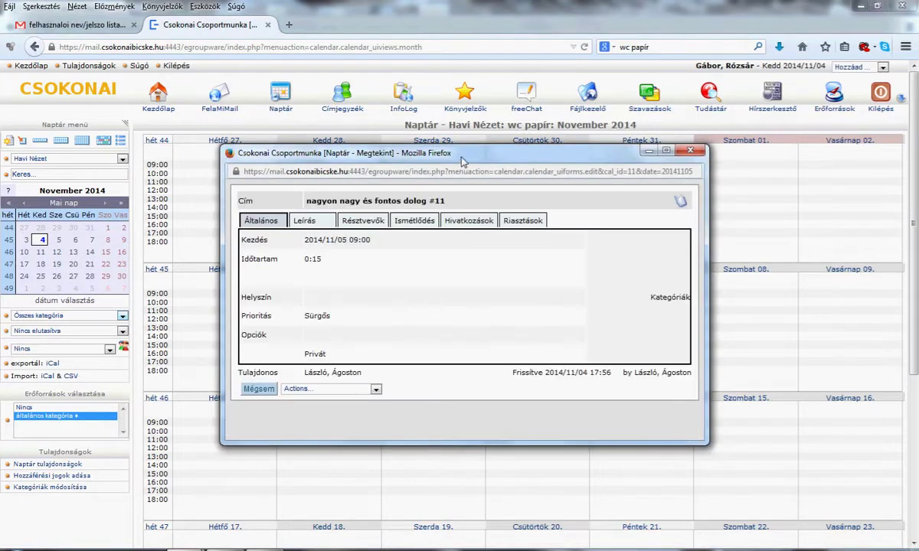
left_click_drag(461, 158, 602, 128)
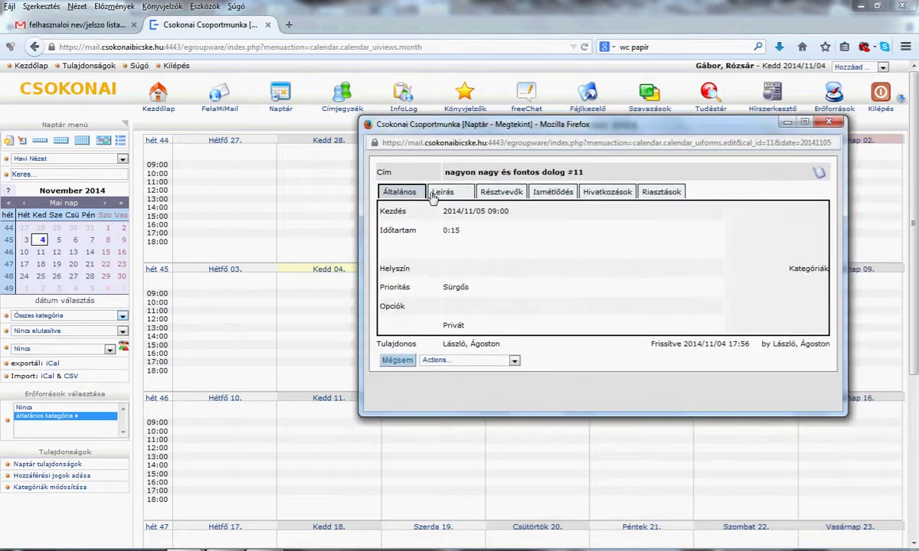
left_click(436, 193)
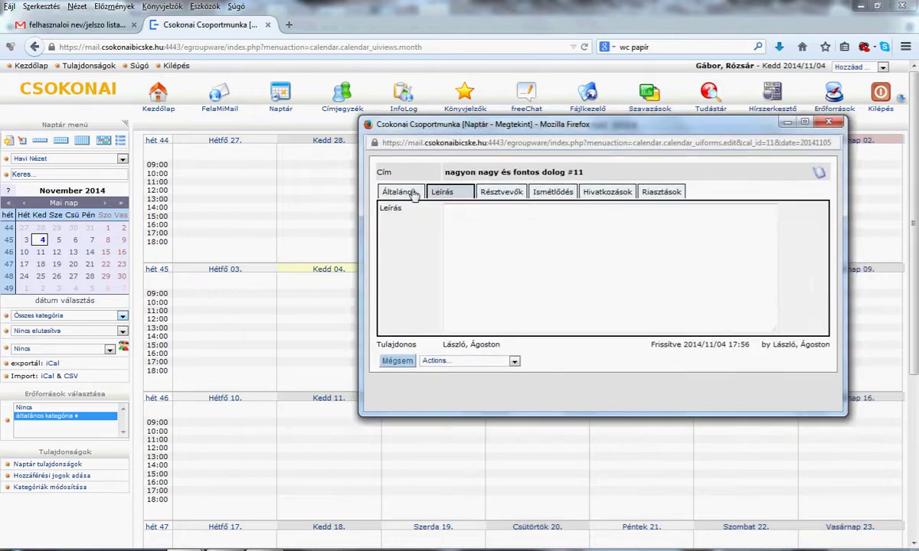
left_click(399, 192)
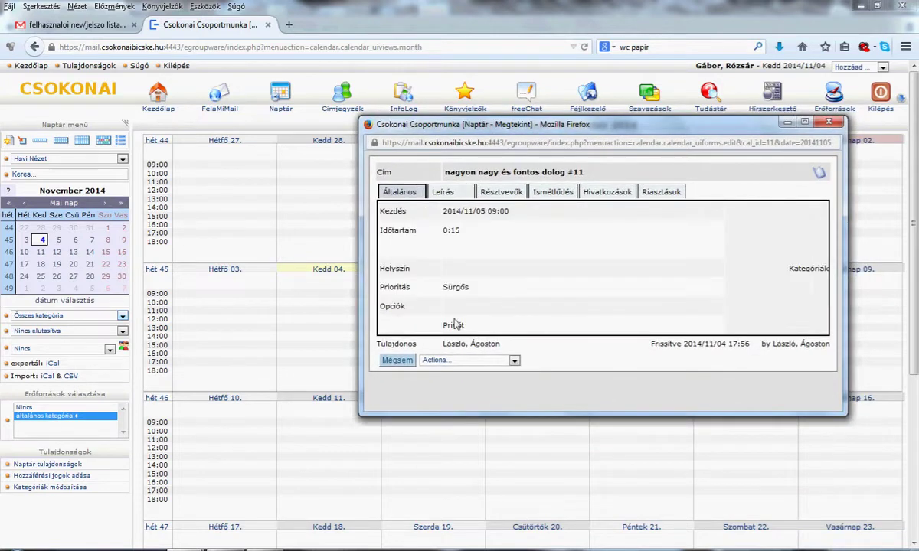
left_click(480, 191)
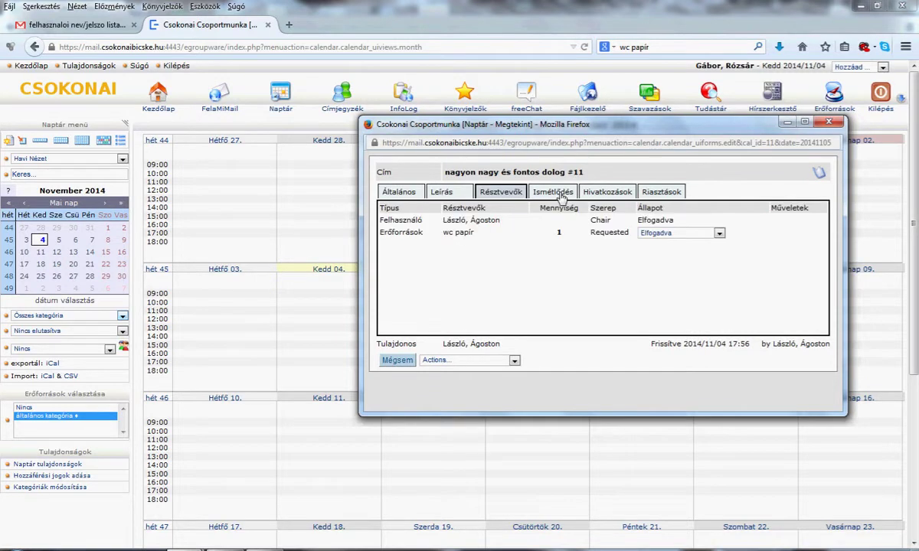
left_click(561, 191)
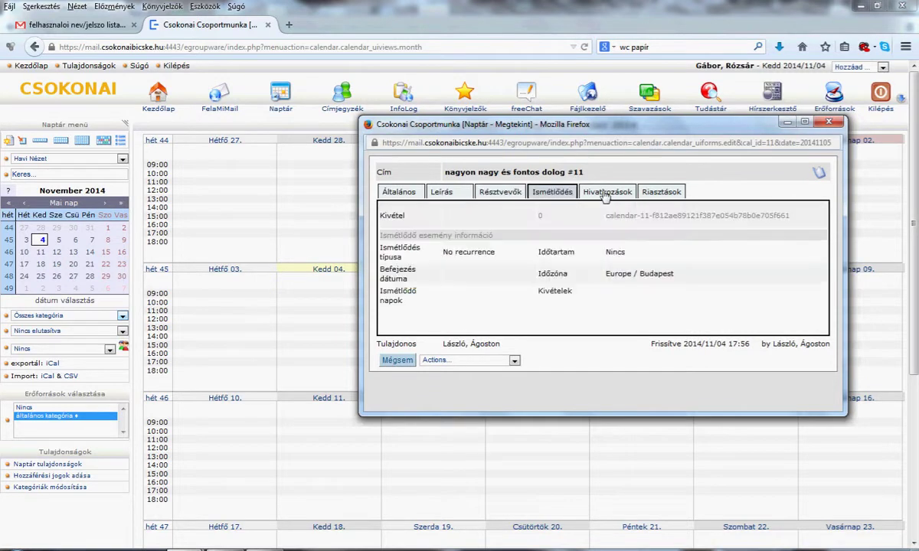
left_click(605, 195)
left_click(661, 191)
left_click(406, 193)
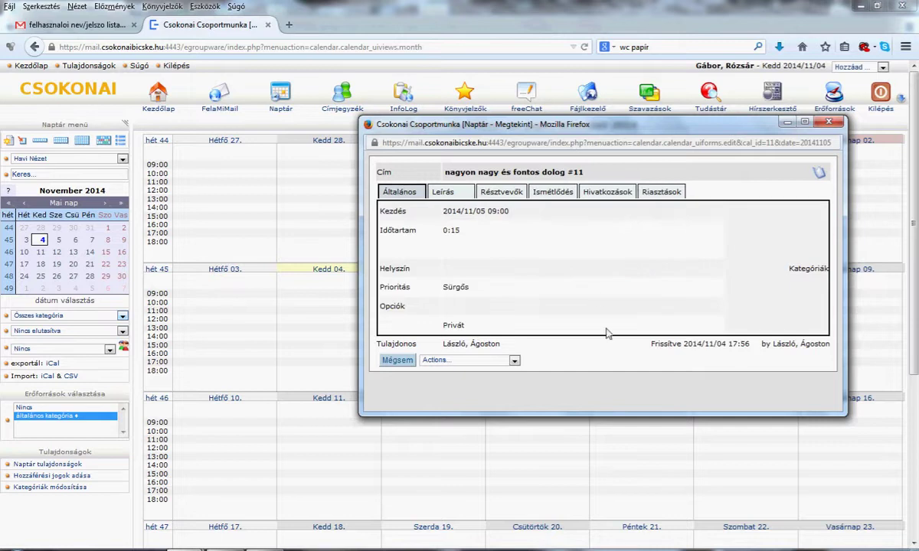
Examine the actions available for the opened booking and recheck its description without applying any action.
left_click(510, 362)
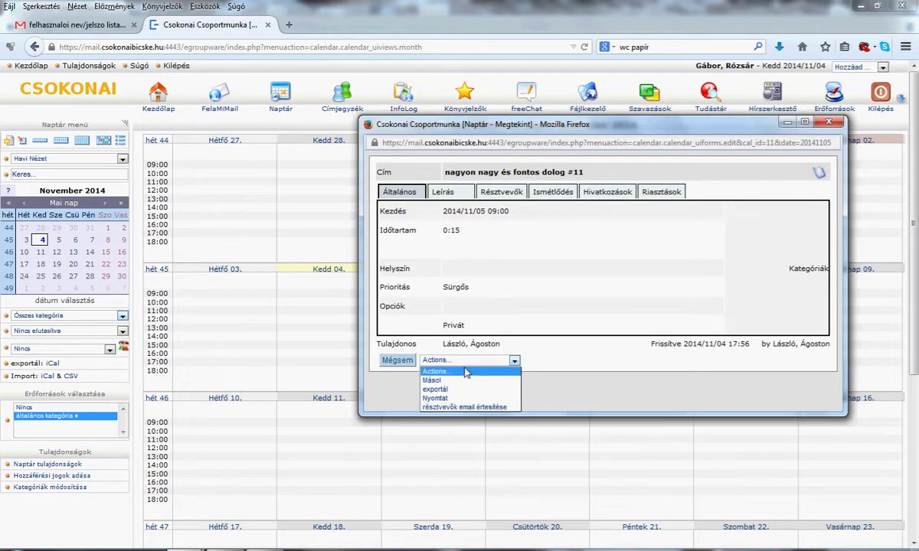
left_click(535, 289)
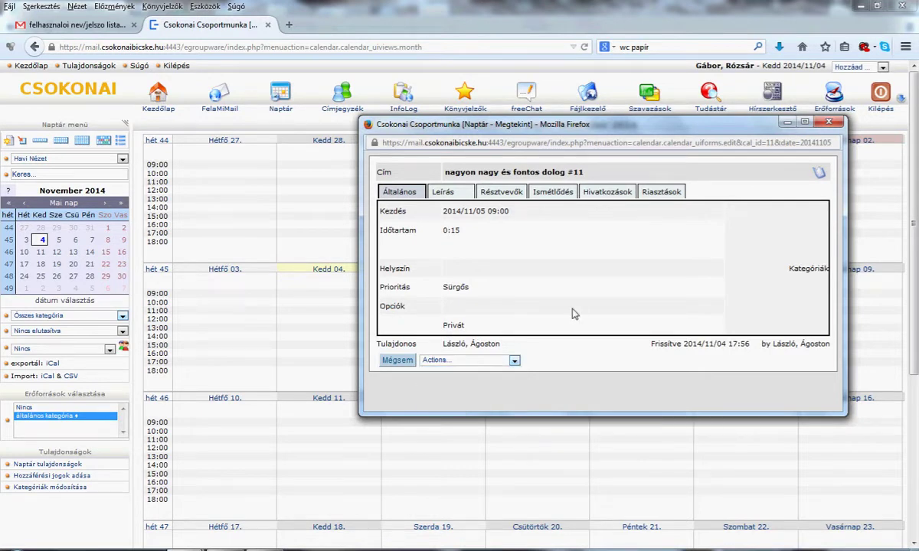
left_click(452, 194)
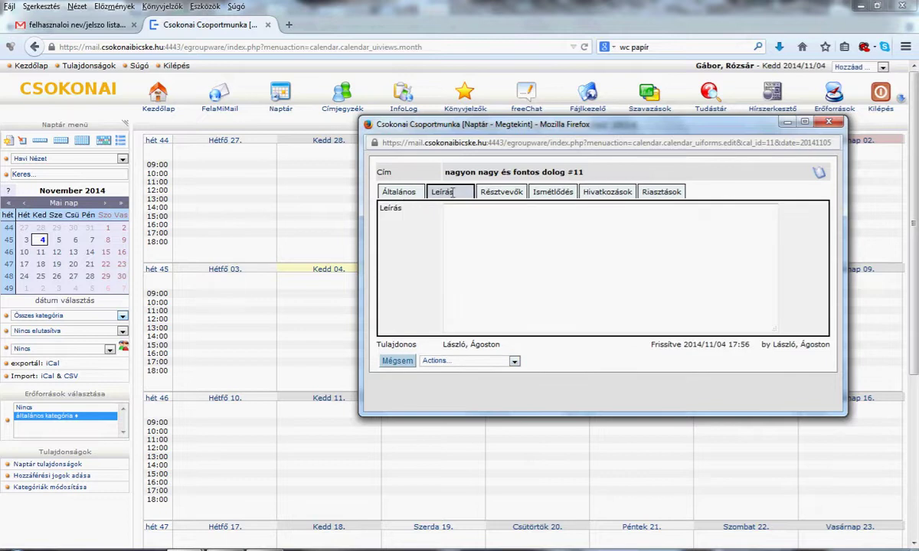
left_click(399, 192)
left_click(475, 360)
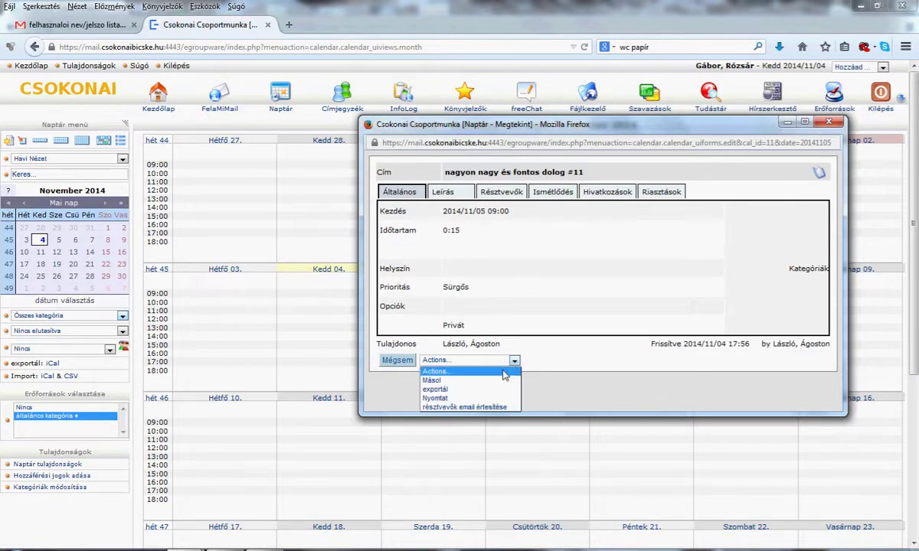
Review the booking's description, participants, recurrence, links and alarms without applying any action, and close its window.
left_click(536, 289)
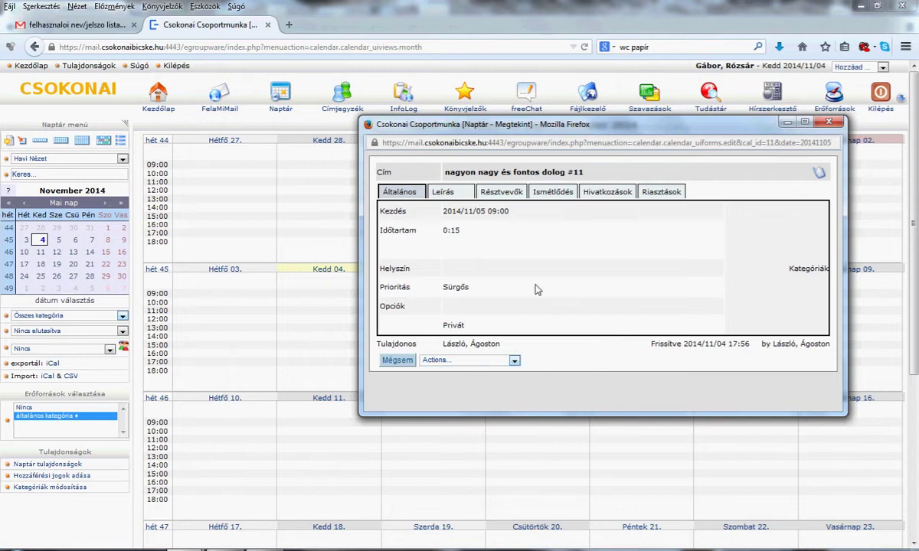
left_click(443, 192)
left_click(501, 192)
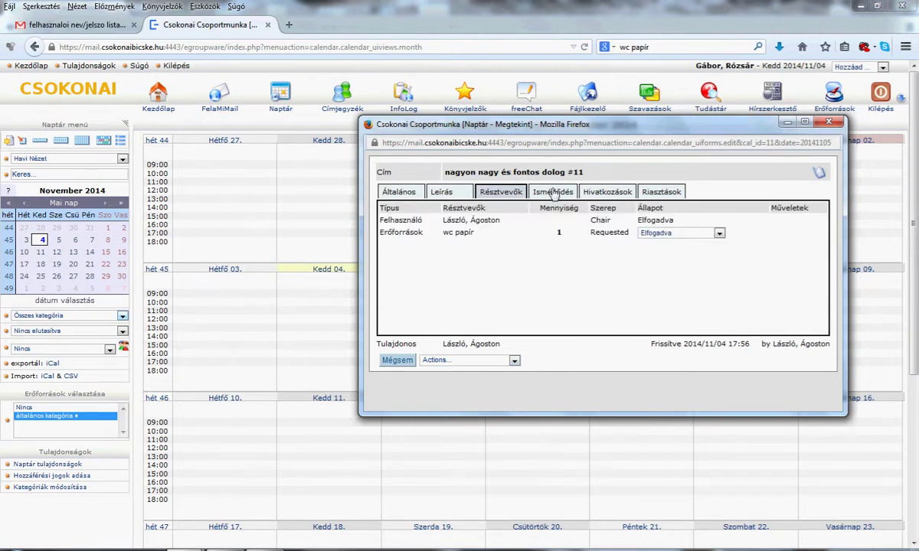
left_click(553, 192)
left_click(608, 191)
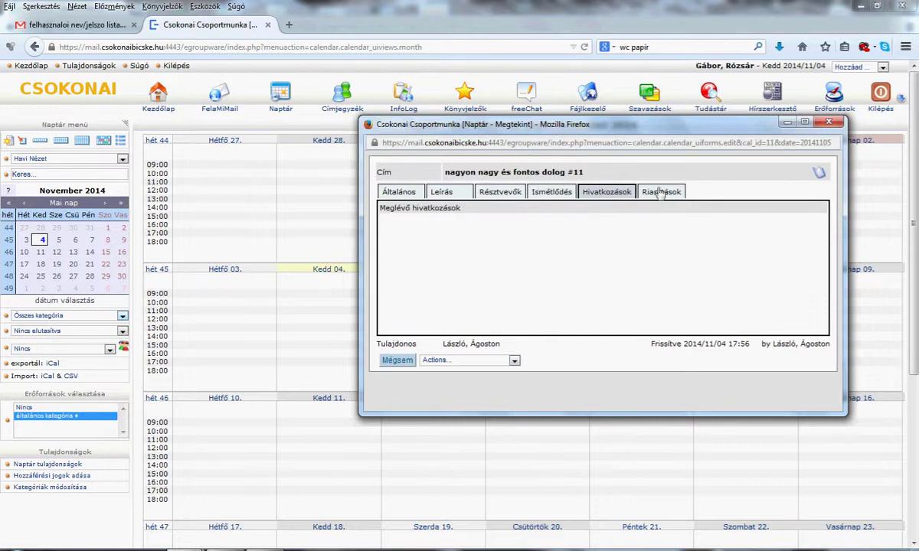
left_click(681, 193)
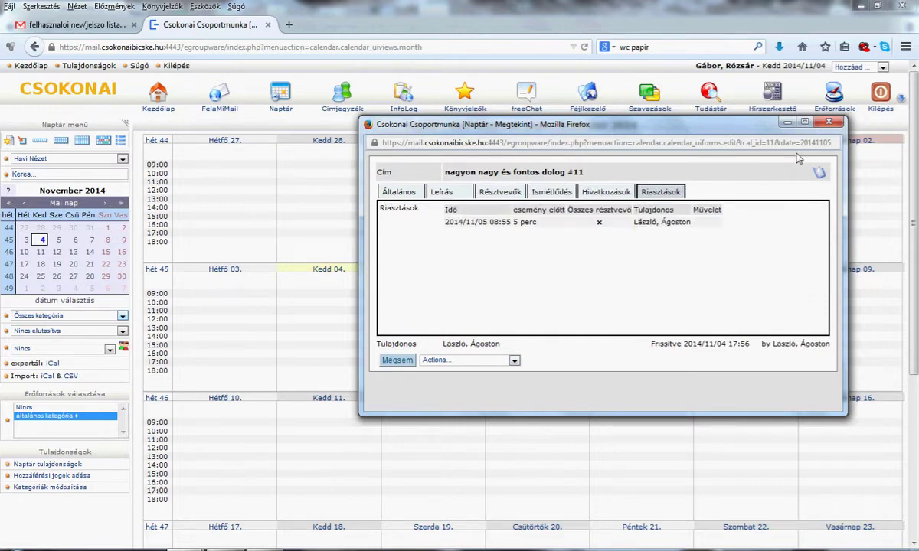
left_click(828, 124)
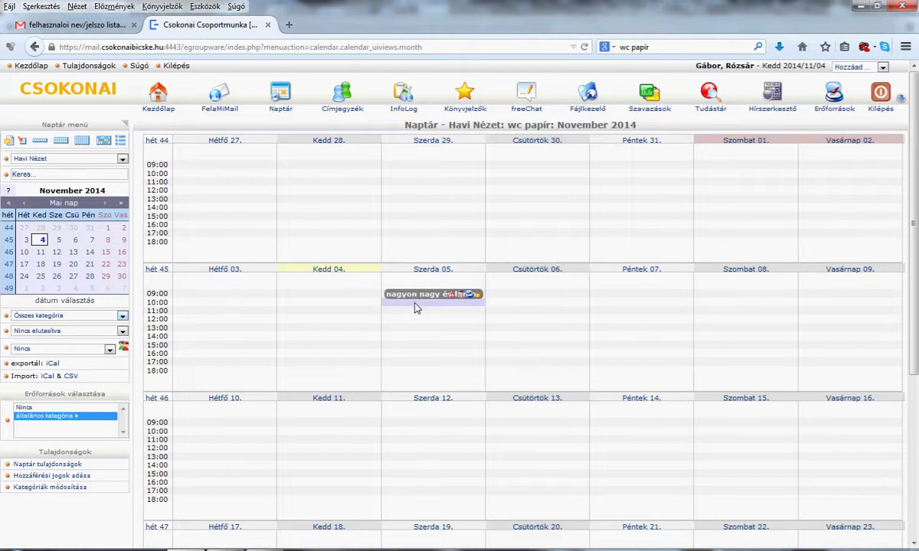
Add a booking titled "proba" at 10:00 on 5 November 2014 in the wc papír calendar and save it.
left_click(417, 308)
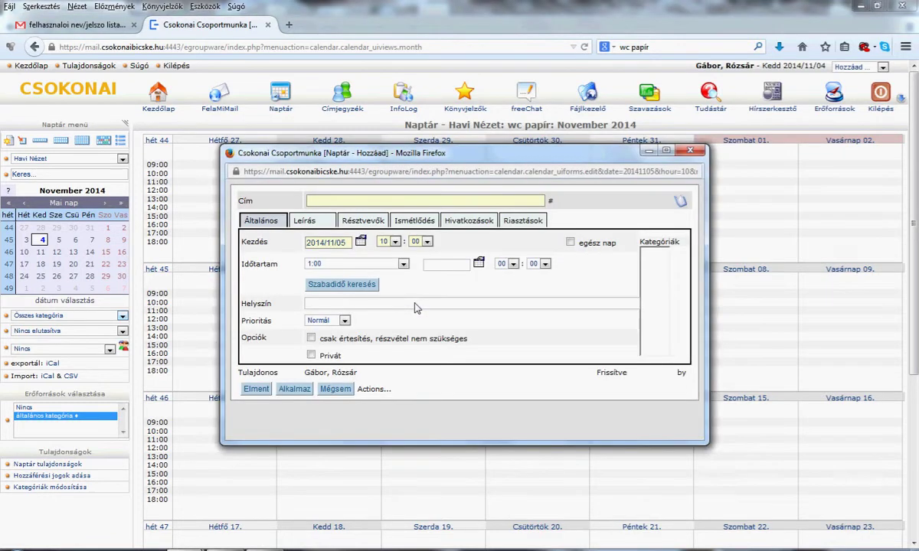
left_click(395, 202)
type("proba")
left_click(256, 391)
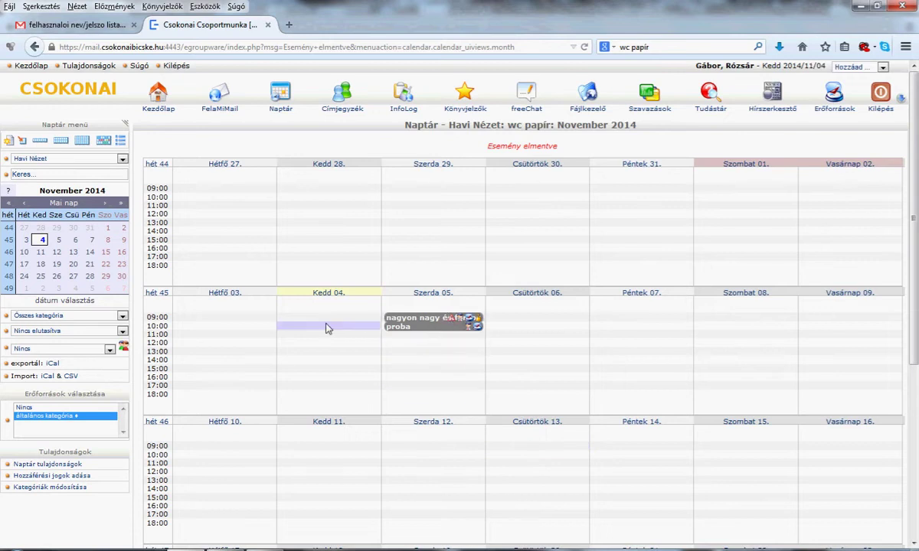
mouse_move(411, 324)
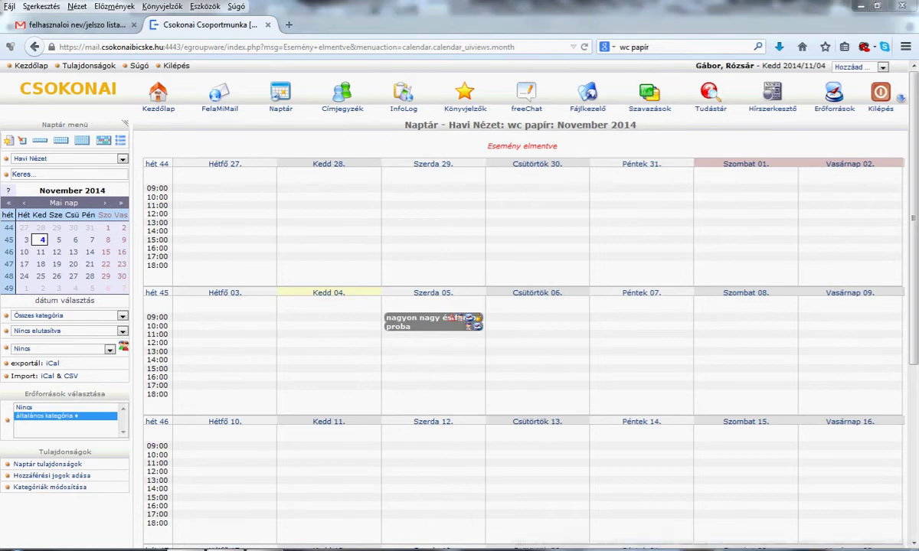
Switch to Chrome and reload the wc papír month view for November 2014 to check the "proba" booking from the other account.
key("alt+Tab")
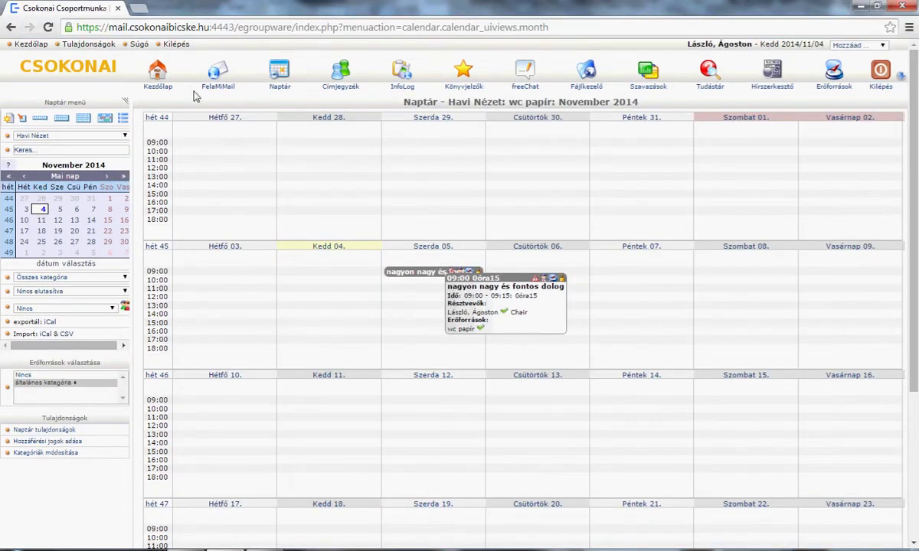
left_click(82, 120)
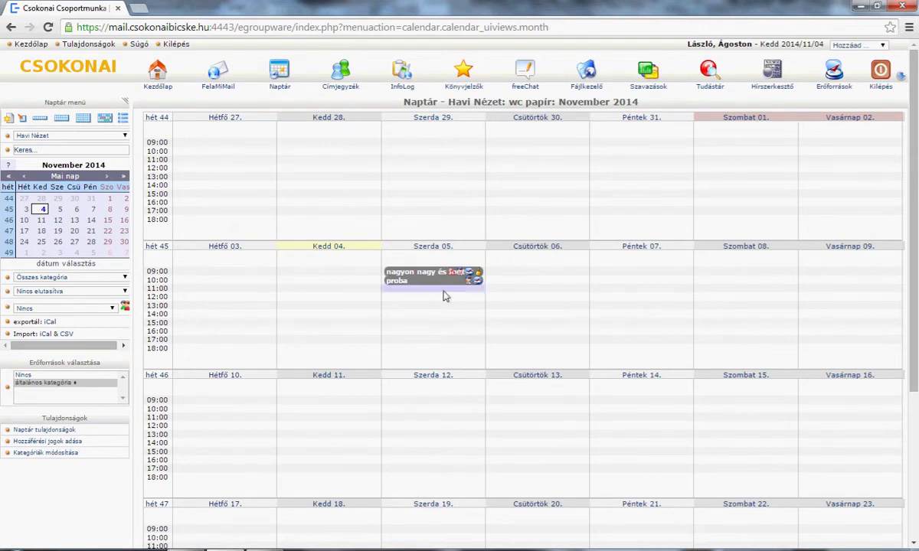
mouse_move(445, 283)
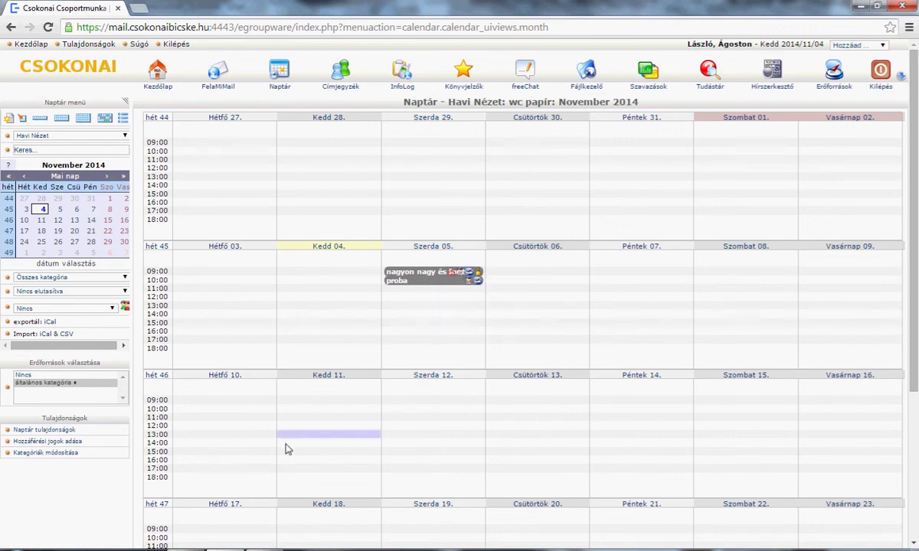
left_click(230, 550)
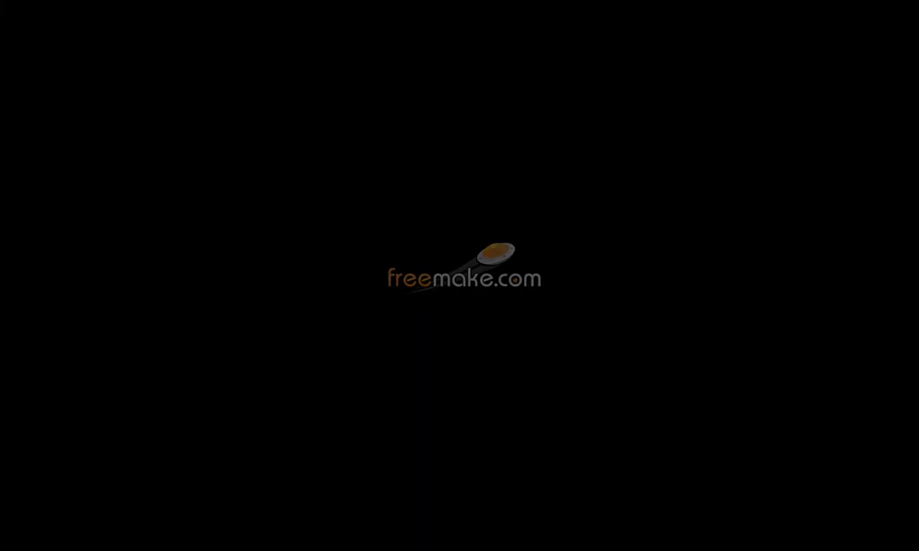